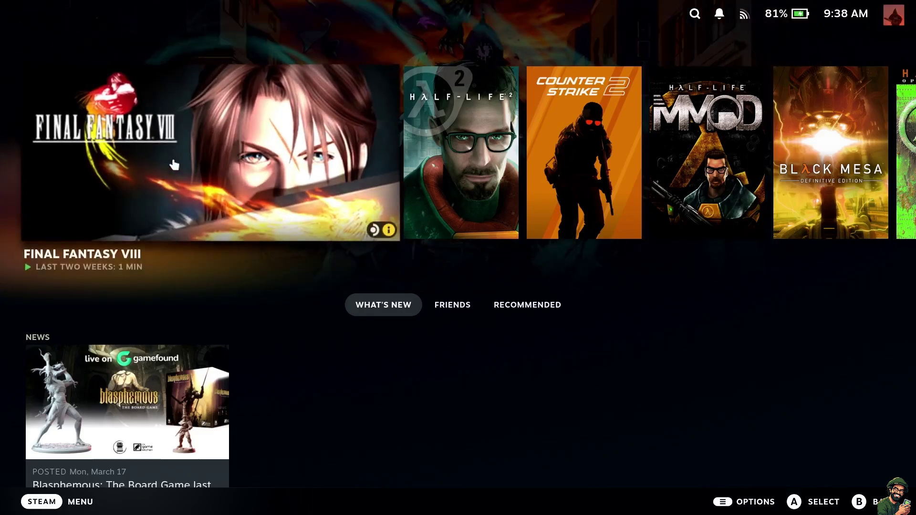
# Open the Final Fantasy VIII tile from the Home screen.
pyautogui.click(175, 164)
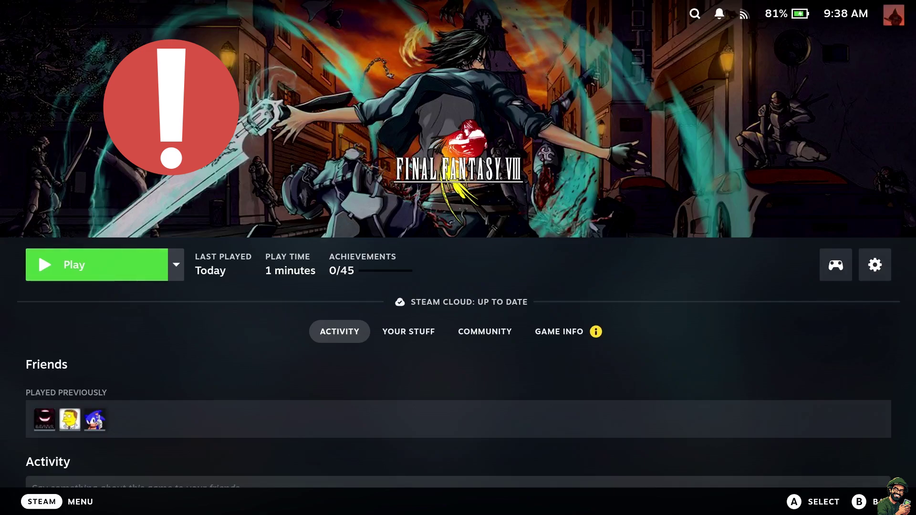
pyautogui.click(99, 266)
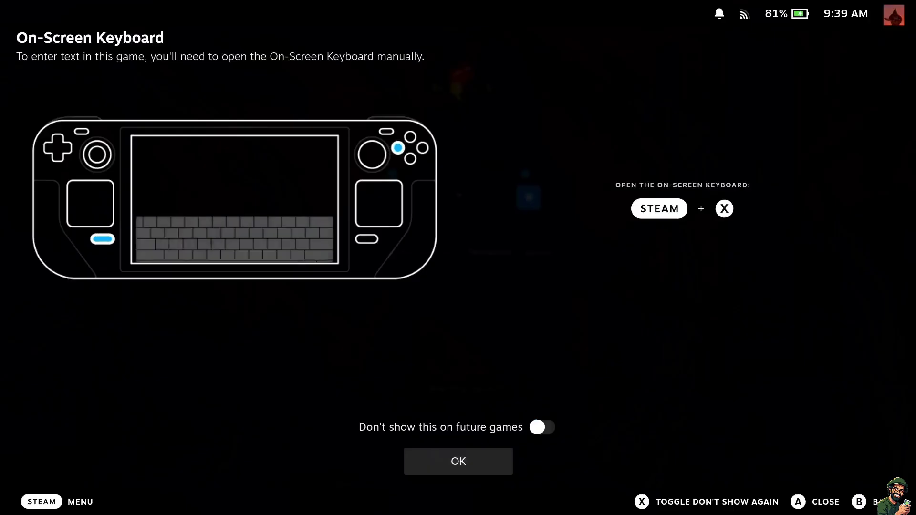
pyautogui.click(454, 459)
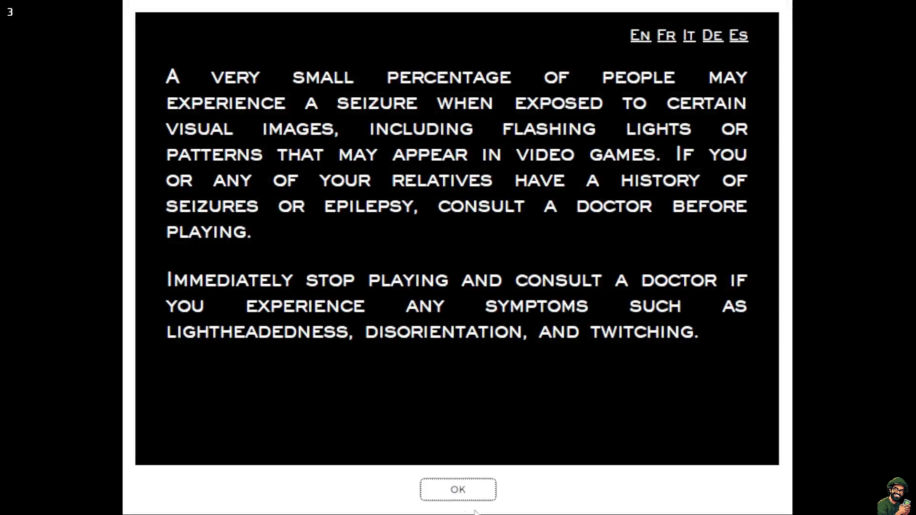
pyautogui.click(458, 489)
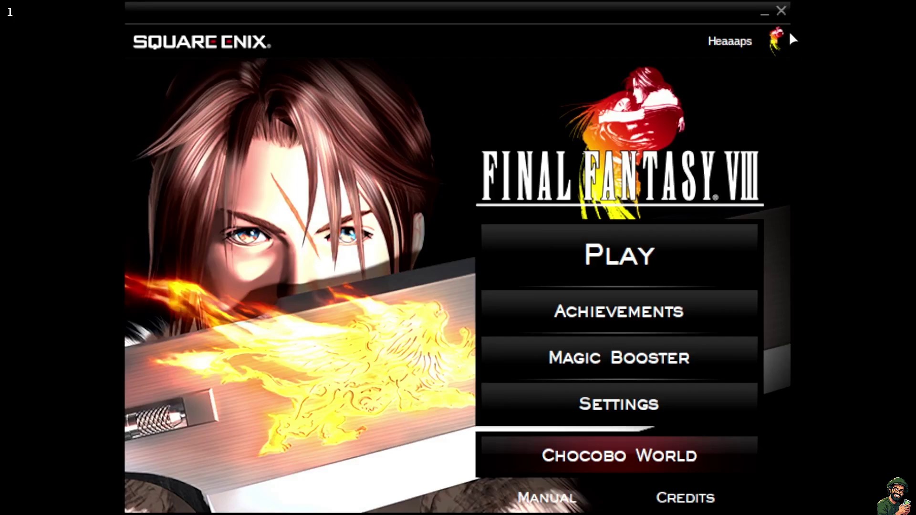
pyautogui.click(781, 3)
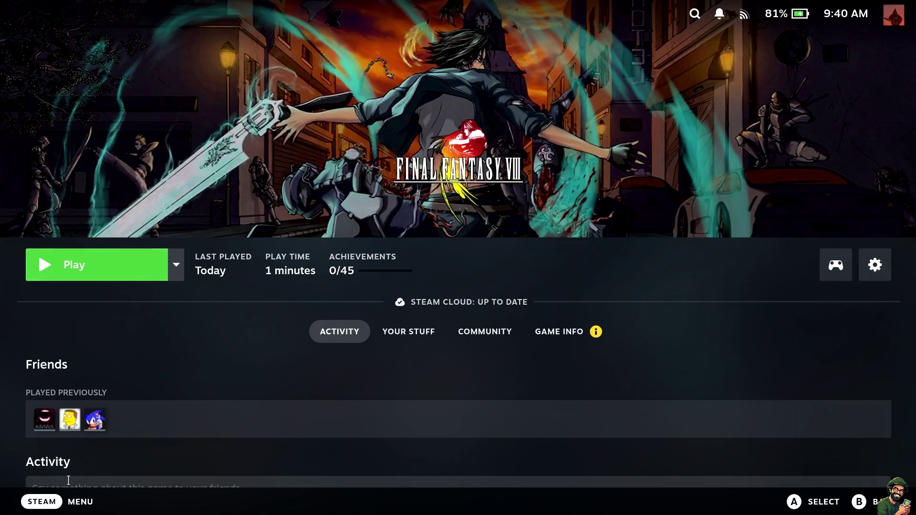
pyautogui.press('super')
# Switch to Desktop Mode, create an '8th Deck' desktop folder, and open Chrome to the 8thDeck repo.
pyautogui.click(57, 381)
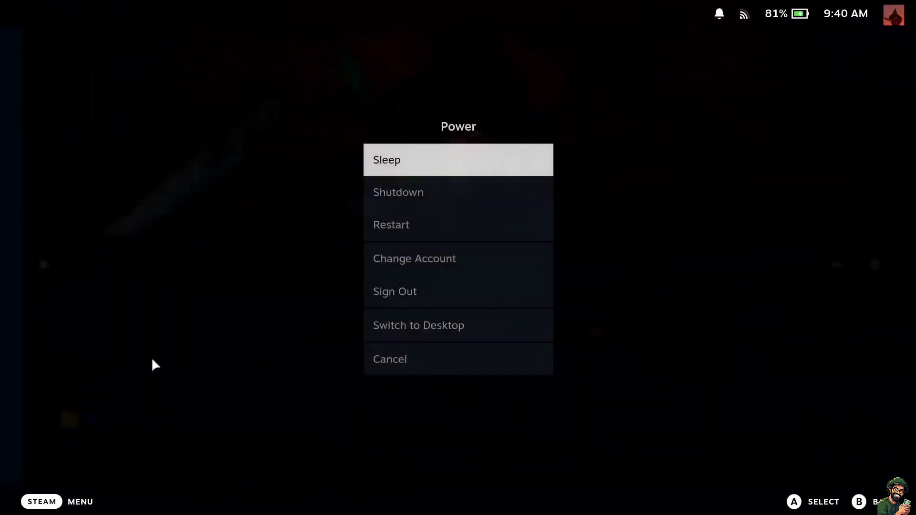
pyautogui.click(425, 336)
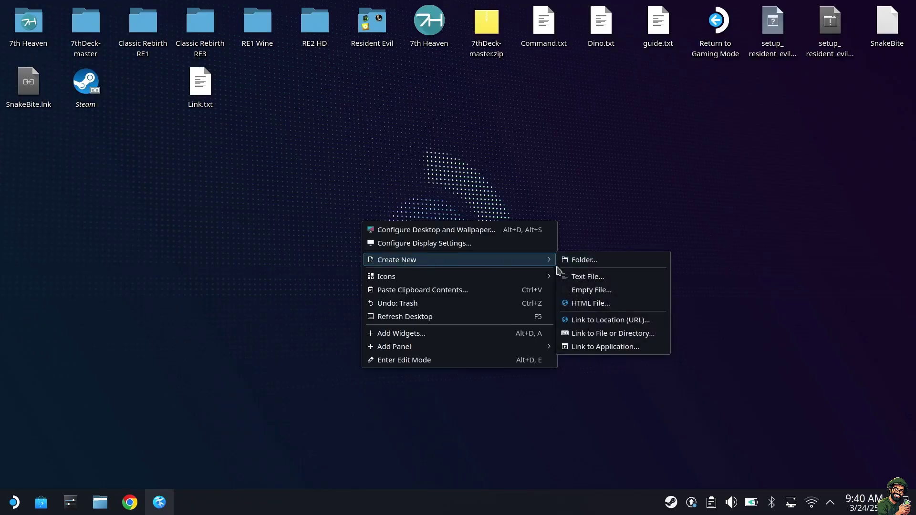
pyautogui.click(588, 266)
pyautogui.press('BackSpace')
pyautogui.write('8')
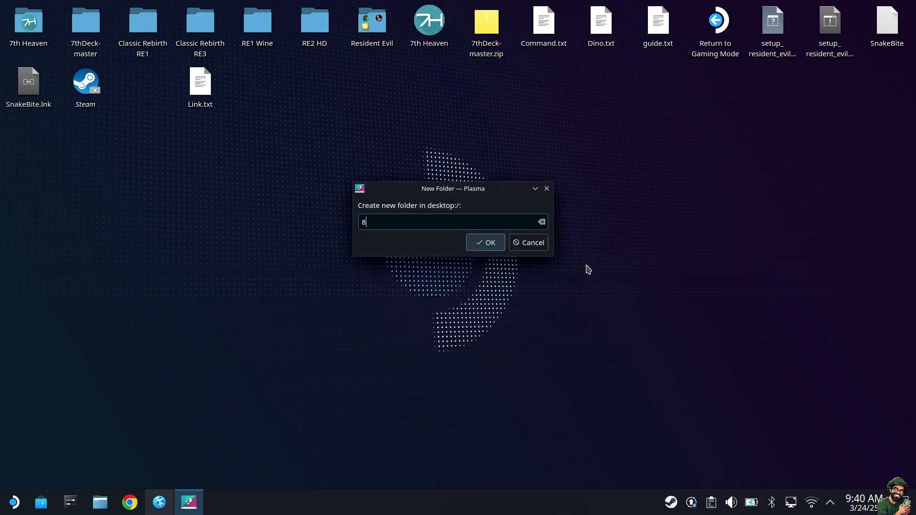
pyautogui.write('th Deck')
pyautogui.press('Return')
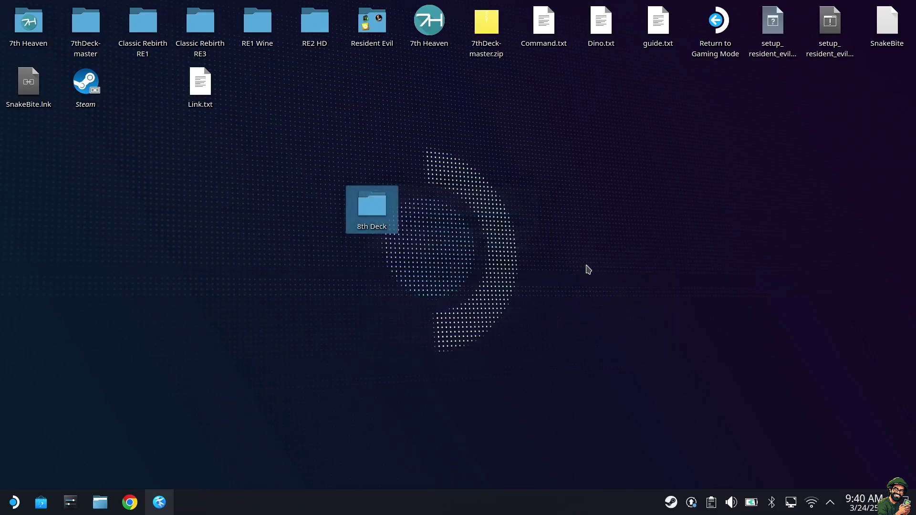
pyautogui.moveTo(392, 210); pyautogui.dragTo(451, 250)
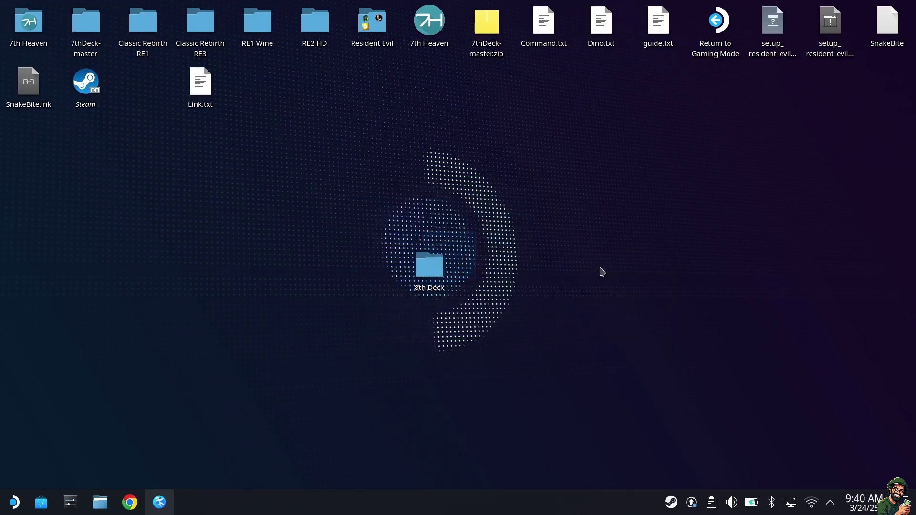
pyautogui.click(131, 510)
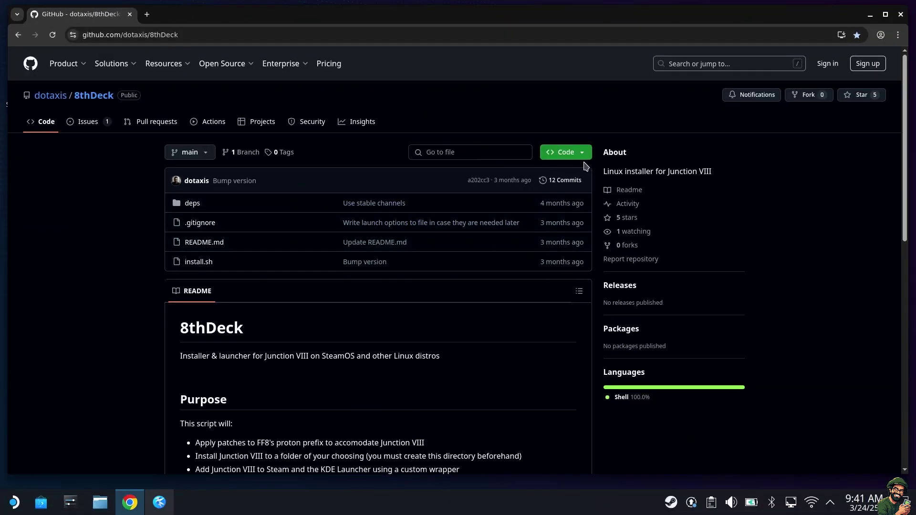
# Download the 8thDeck repository via Code > Download ZIP, then minimize Chrome.
pyautogui.click(582, 152)
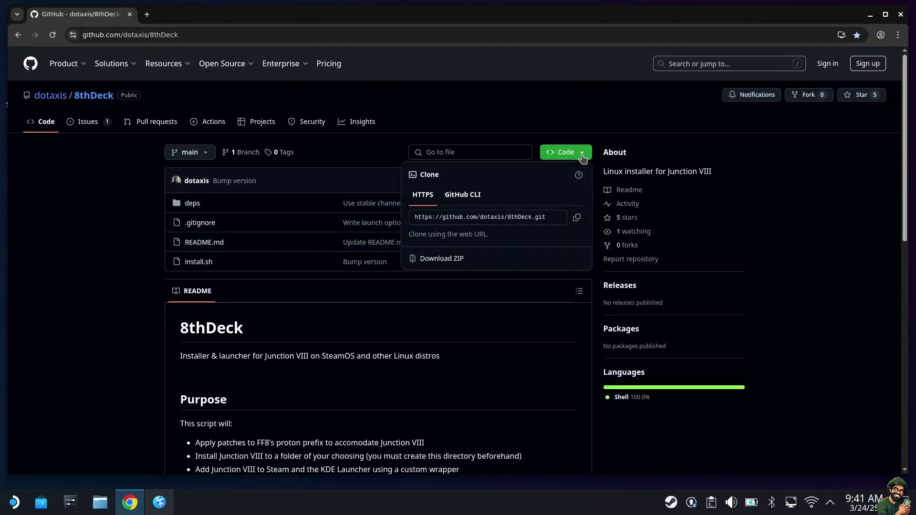
pyautogui.click(433, 258)
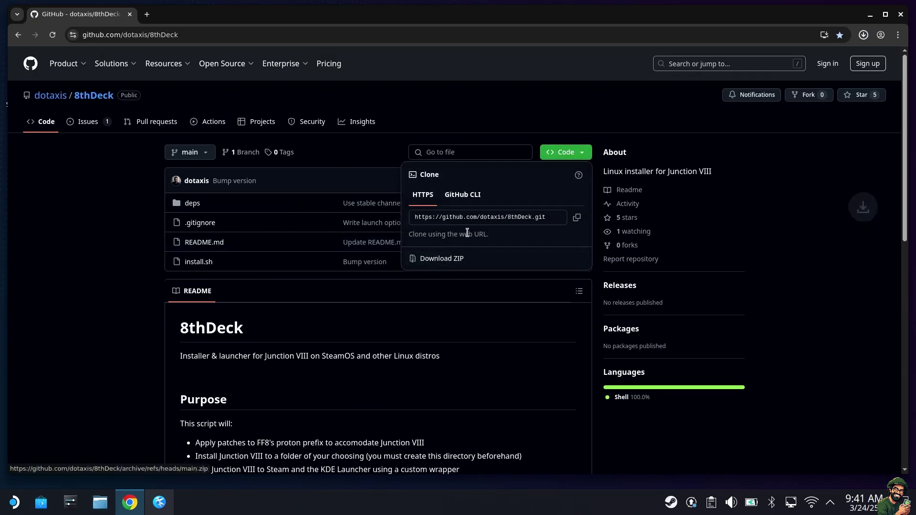
pyautogui.click(900, 15)
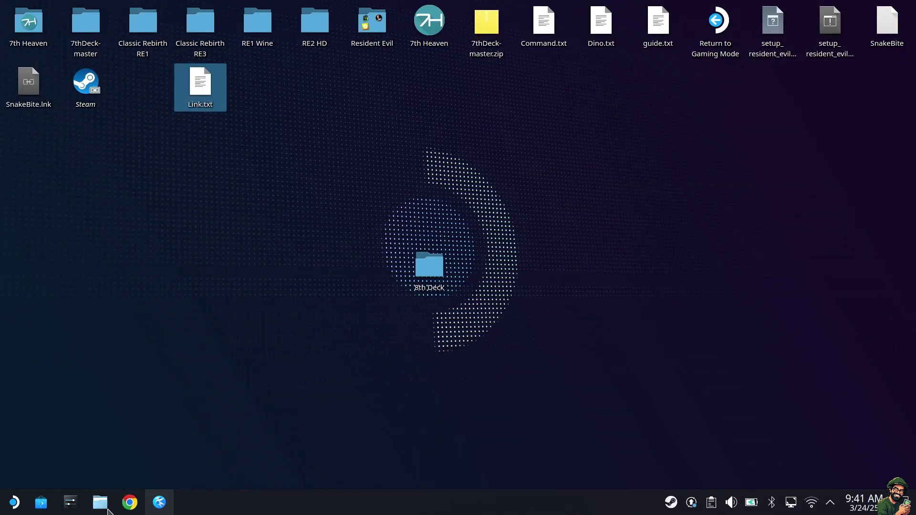
# In Dolphin's Downloads folder, bring up the context menu for 8thDeck-main.zip.
pyautogui.click(108, 509)
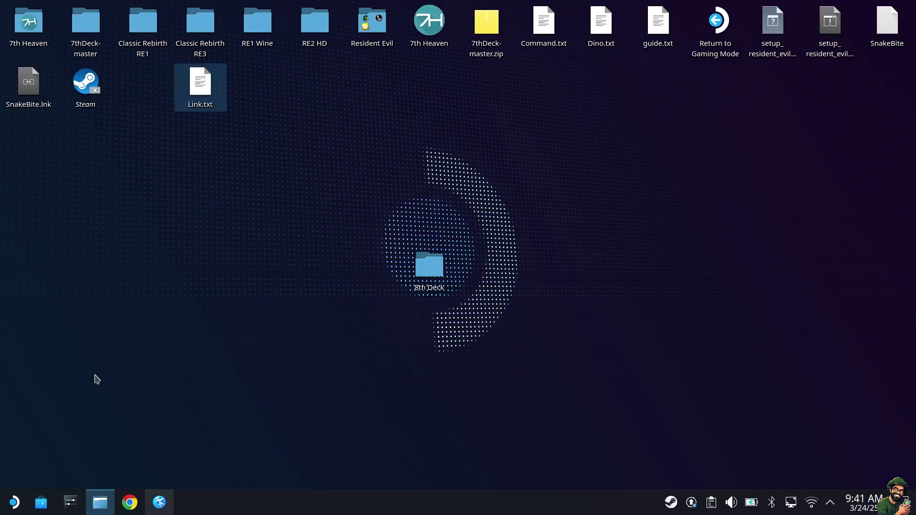
pyautogui.click(214, 158)
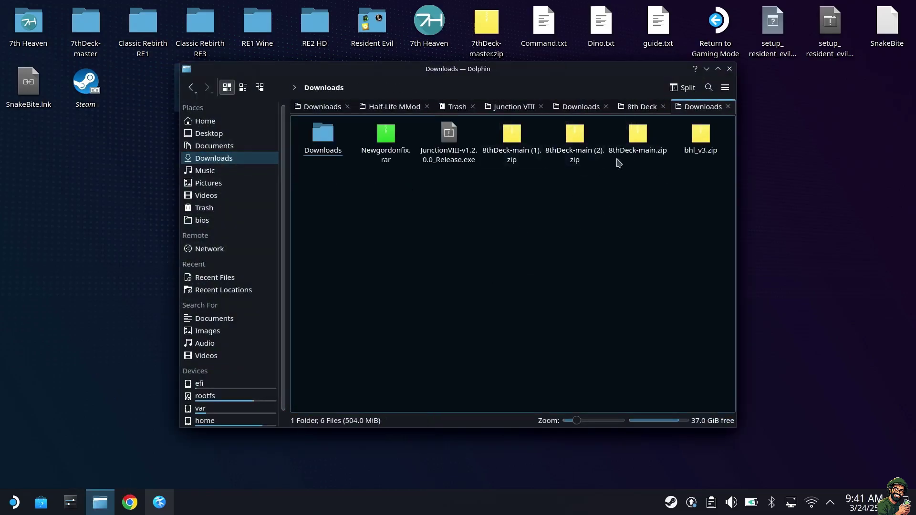
pyautogui.click(637, 143)
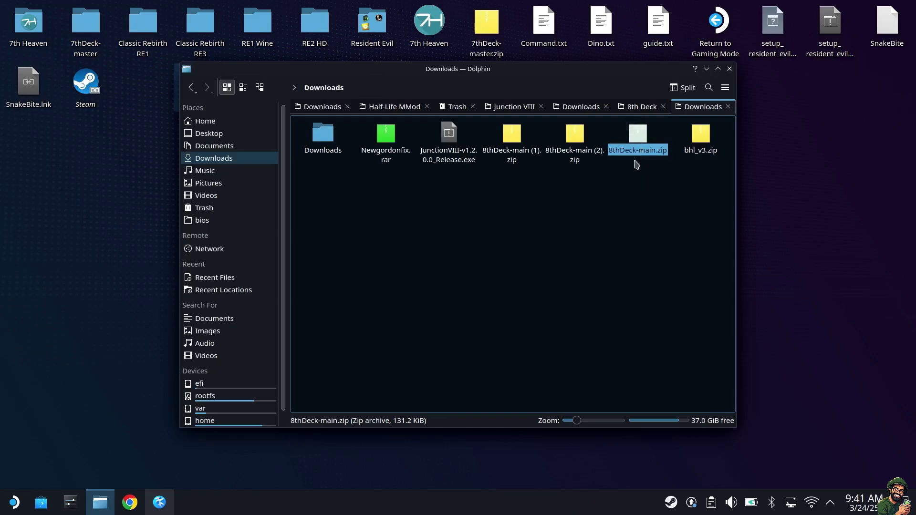
pyautogui.rightClick(640, 150)
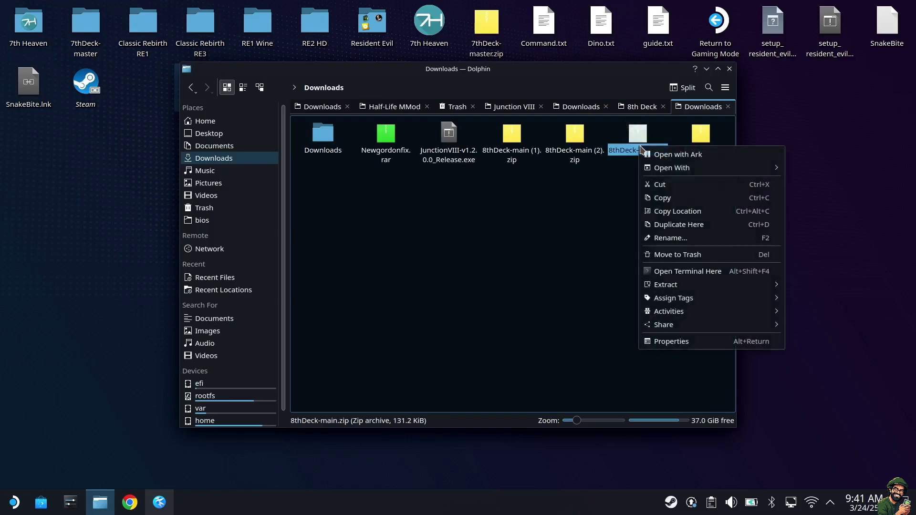
# Extract 8thDeck-main.zip with Ark into Desktop/8th Deck, then close Dolphin and Ark.
pyautogui.click(677, 155)
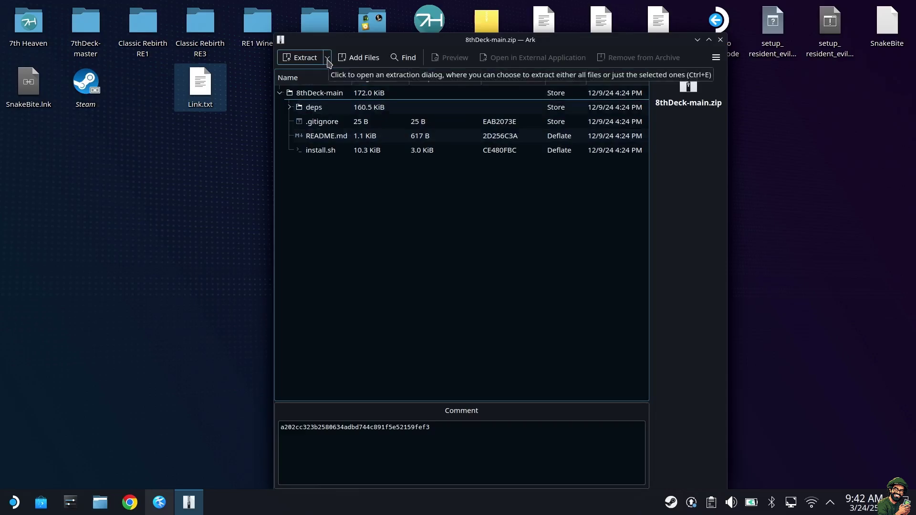
pyautogui.click(301, 57)
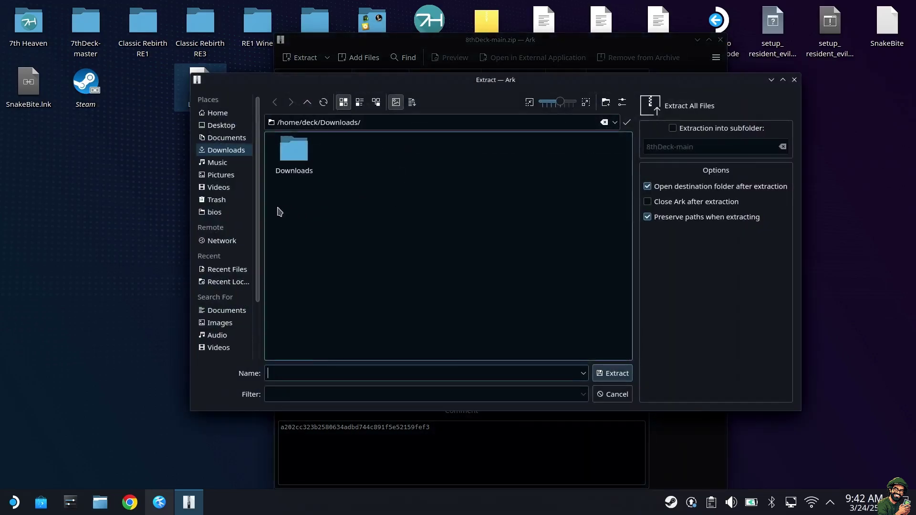
pyautogui.click(224, 126)
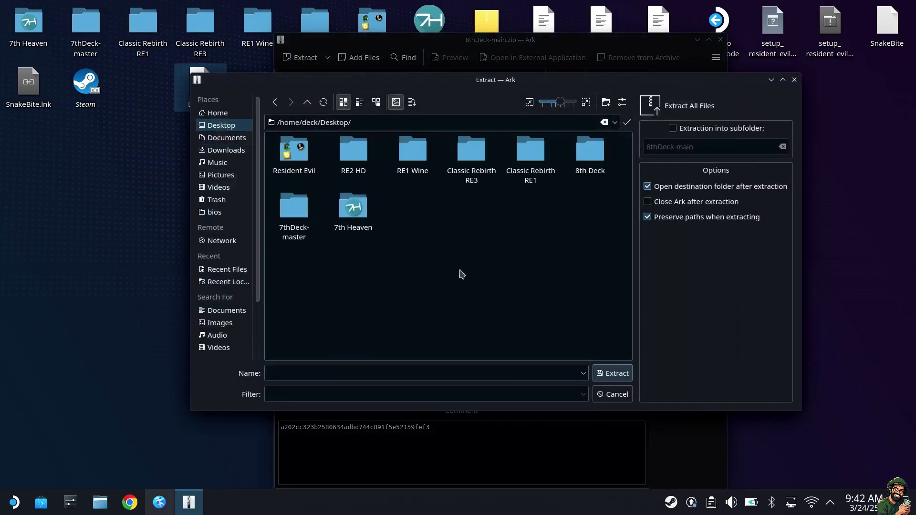
pyautogui.click(593, 178)
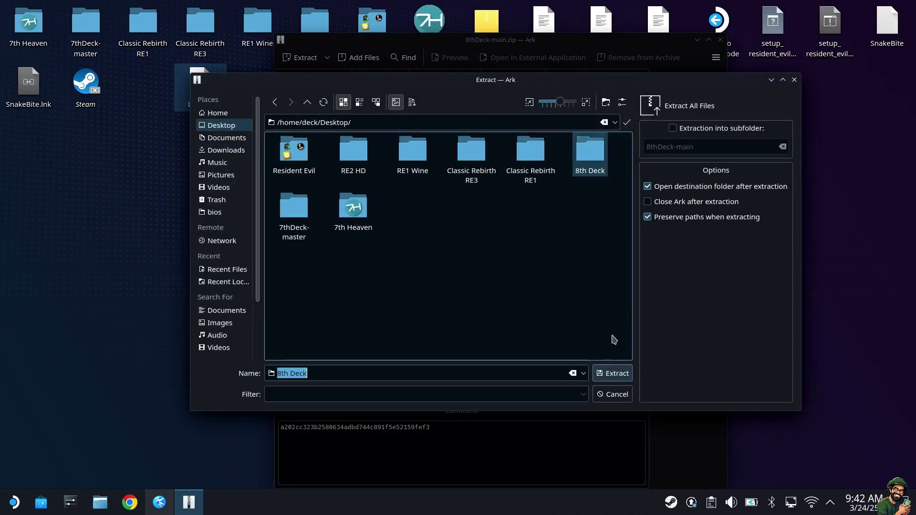
pyautogui.click(608, 374)
pyautogui.click(730, 69)
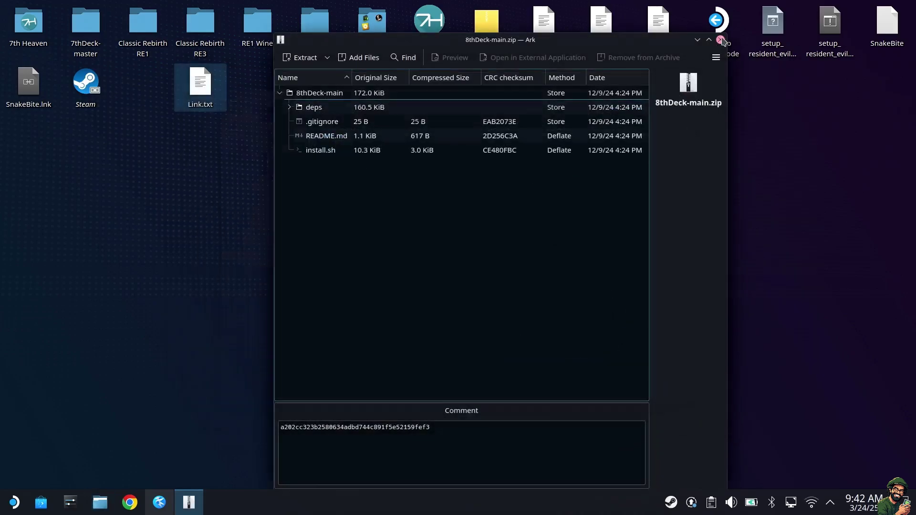
pyautogui.click(720, 39)
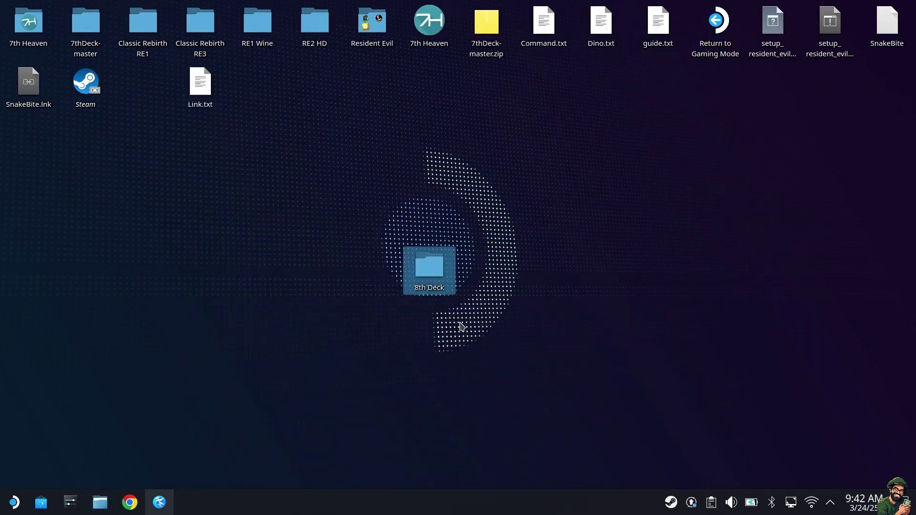
# Go into 8th Deck/8thDeck-main and run install.sh in Konsole.
pyautogui.click(431, 286)
pyautogui.doubleClick(433, 286)
pyautogui.doubleClick(431, 270)
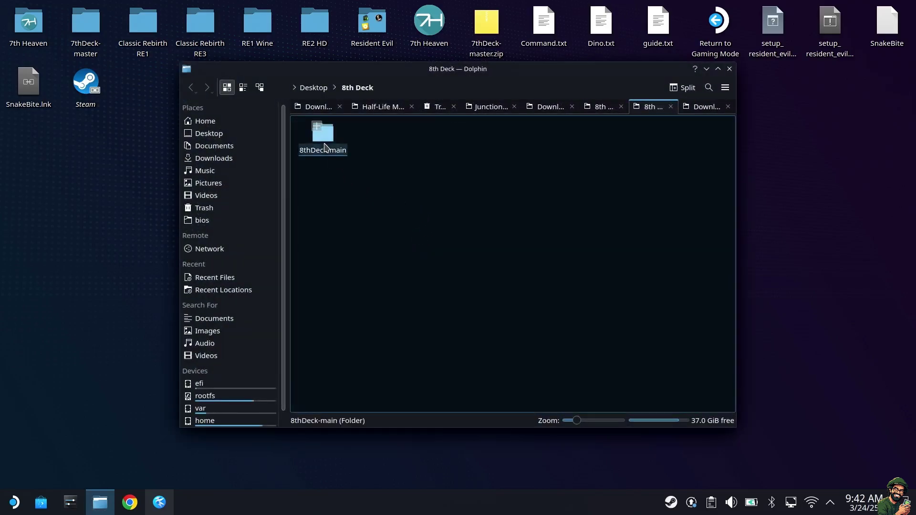
pyautogui.doubleClick(324, 136)
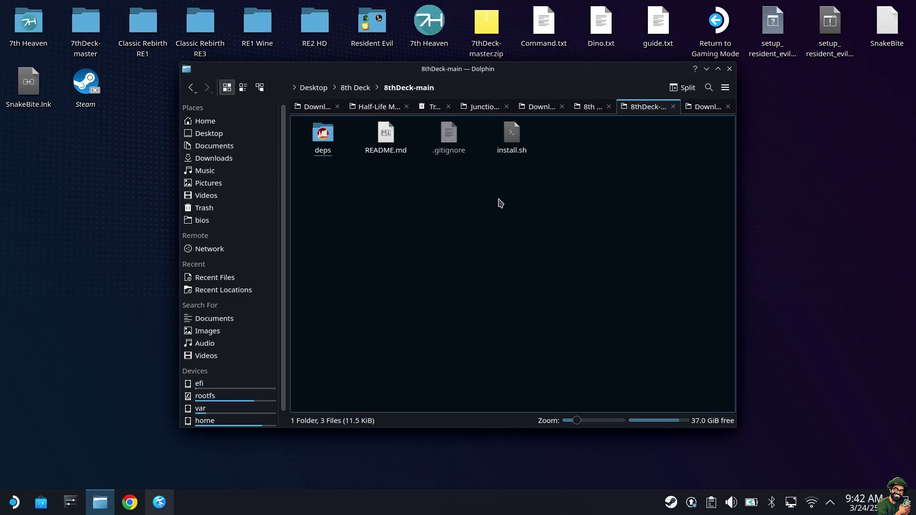
pyautogui.rightClick(514, 139)
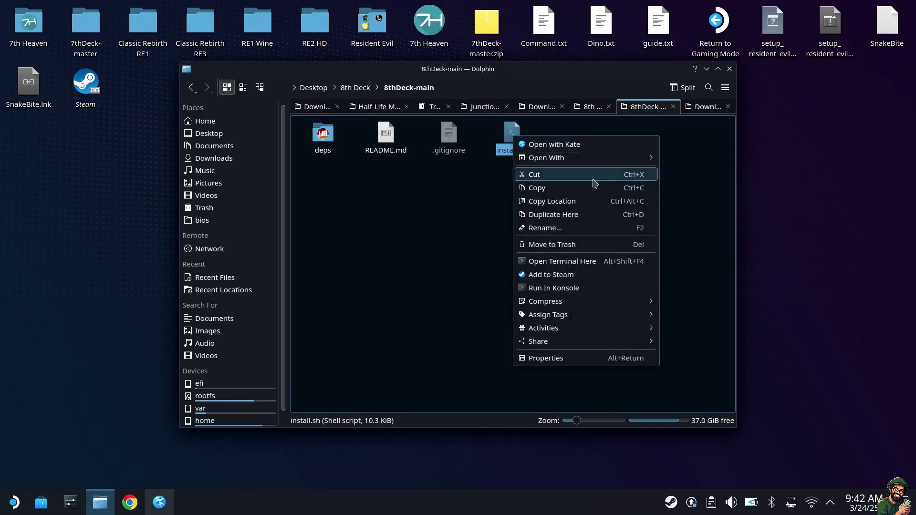
pyautogui.click(572, 292)
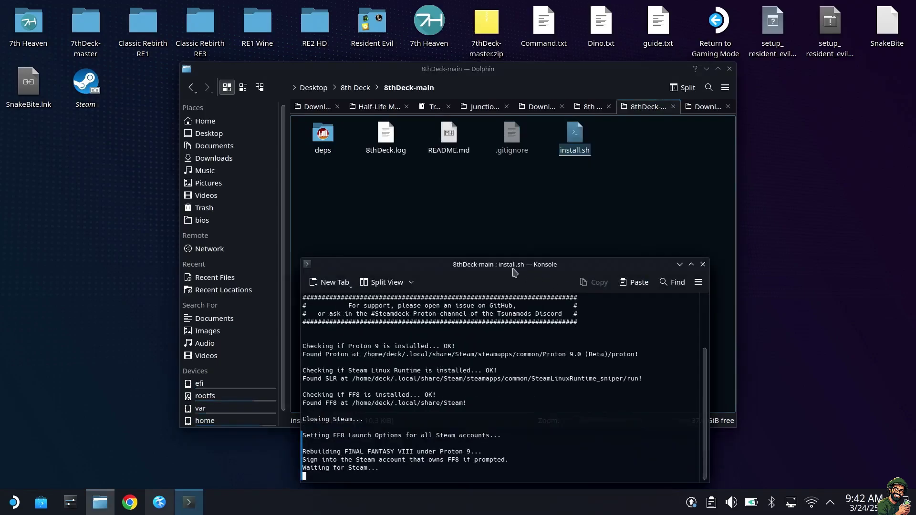
# Move the Konsole window up while the installer runs to the path prompt.
pyautogui.moveTo(512, 260); pyautogui.dragTo(466, 125)
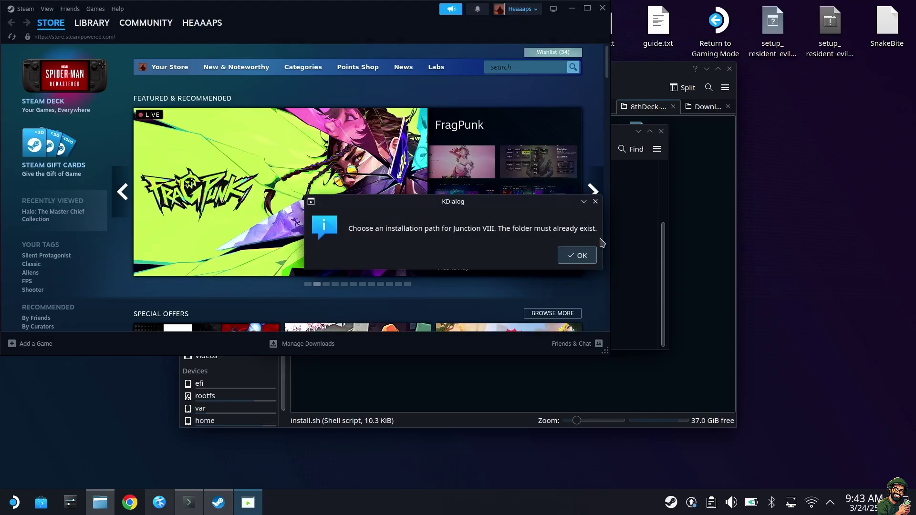
# Choose /home/deck/Desktop/8th Deck as the Junction VIII install folder and confirm installing there.
pyautogui.click(573, 257)
pyautogui.click(223, 108)
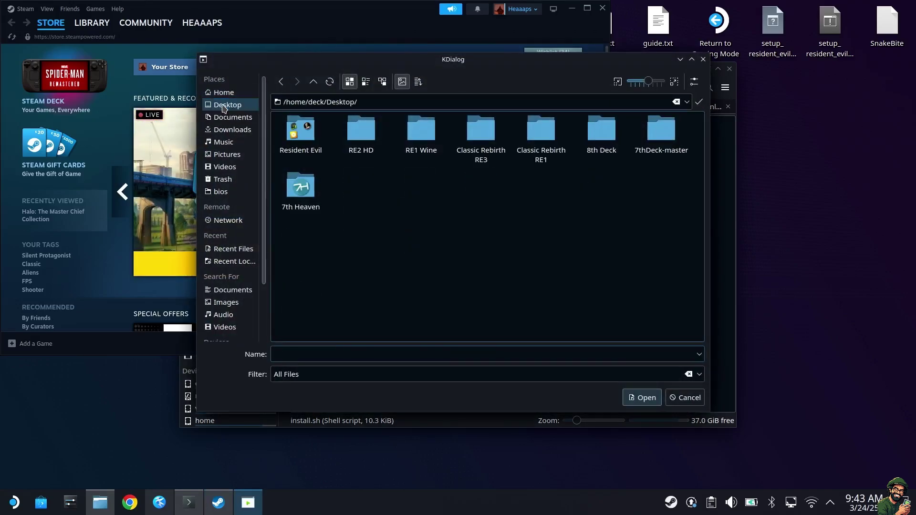
pyautogui.click(601, 138)
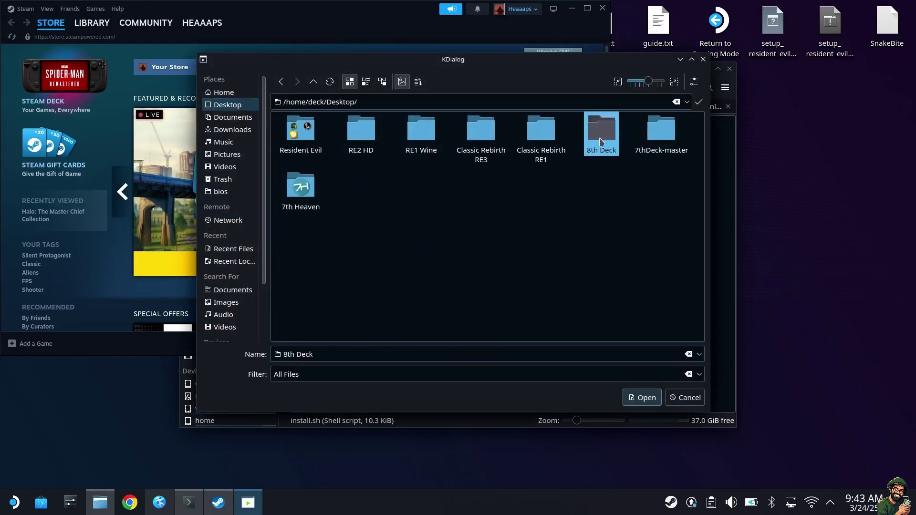
pyautogui.click(652, 398)
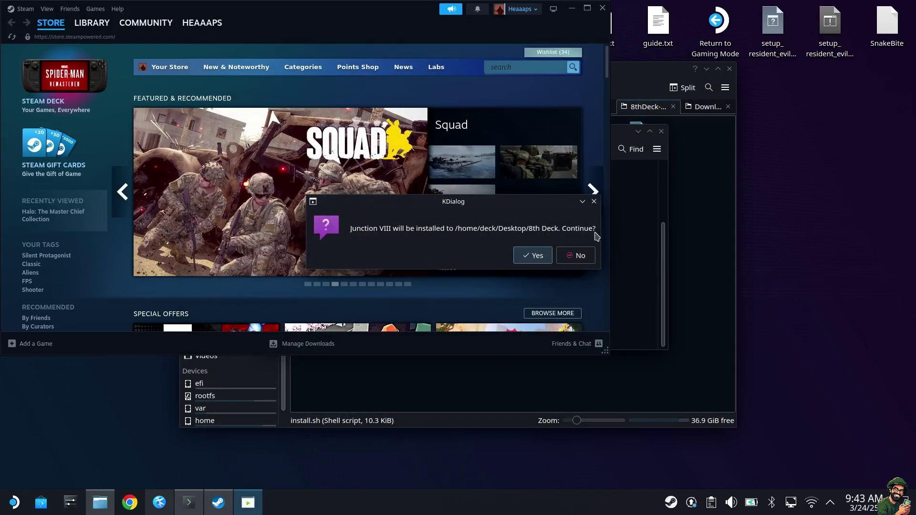
pyautogui.click(529, 260)
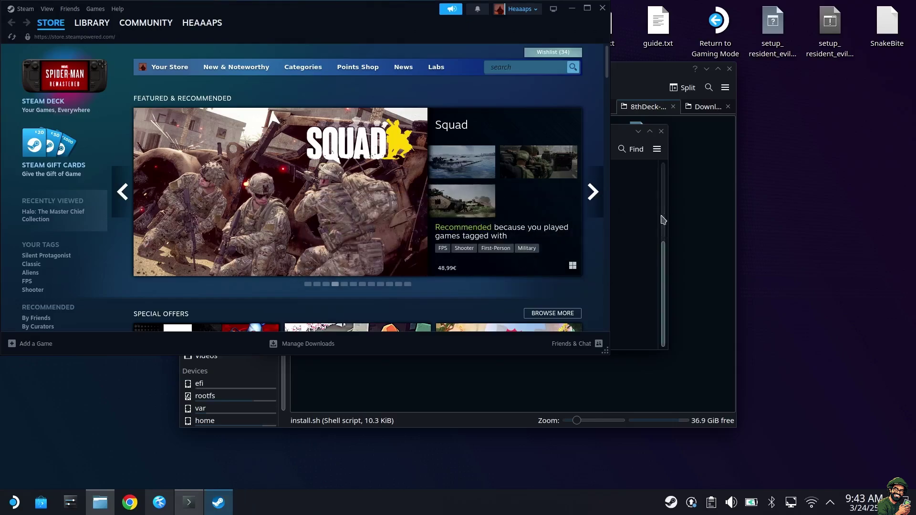
pyautogui.click(616, 135)
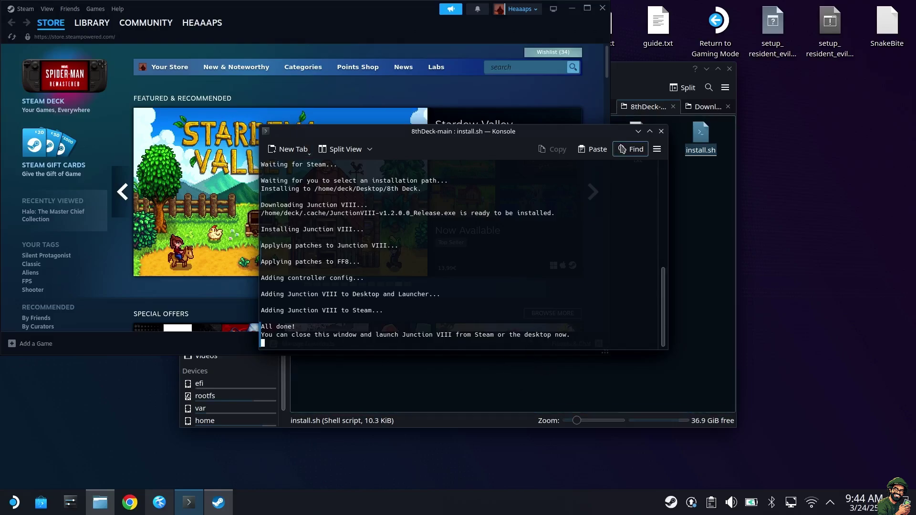
# Close Konsole, the Steam window and Dolphin, then go back to Gaming Mode.
pyautogui.click(661, 131)
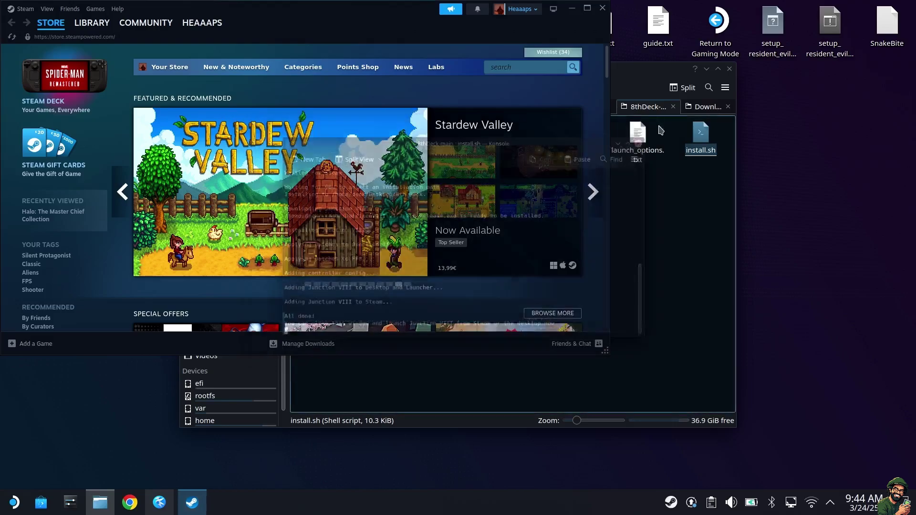
pyautogui.click(603, 8)
pyautogui.click(729, 68)
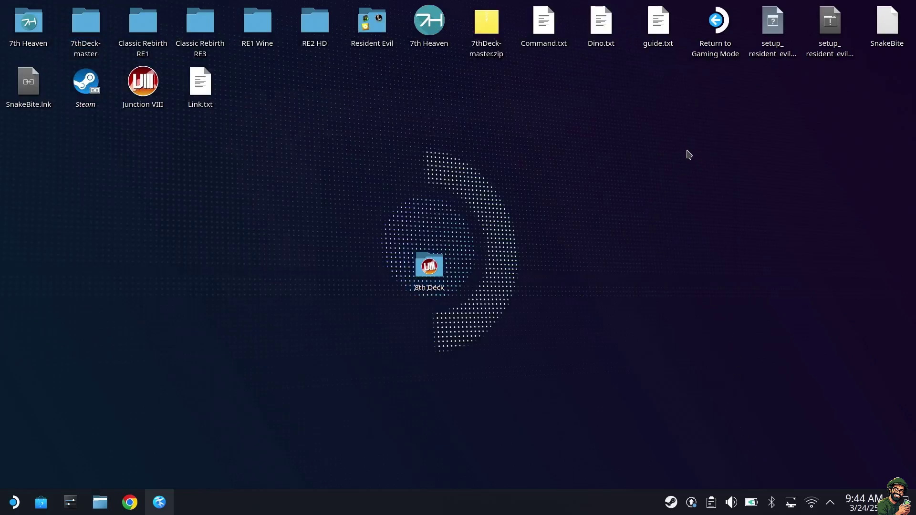
pyautogui.doubleClick(717, 24)
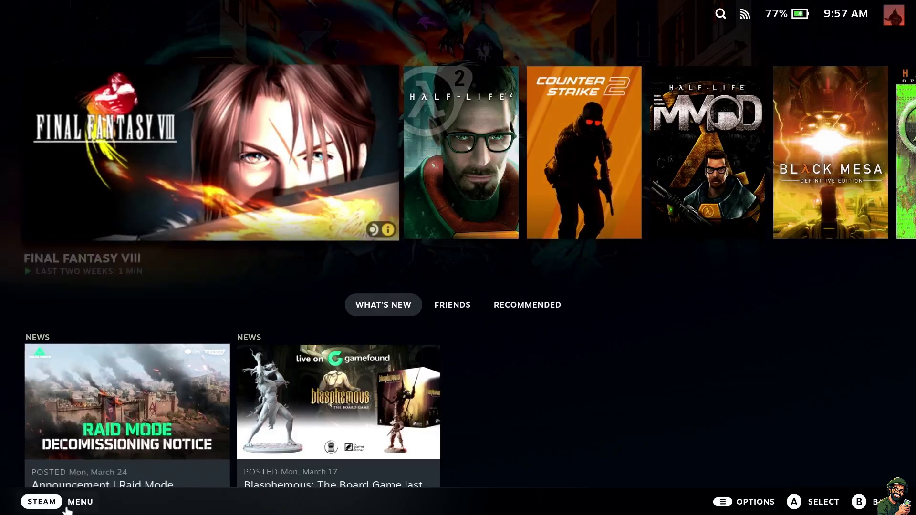
# Play Junction VIII from the Non-Steam section of the Steam library.
pyautogui.click(51, 504)
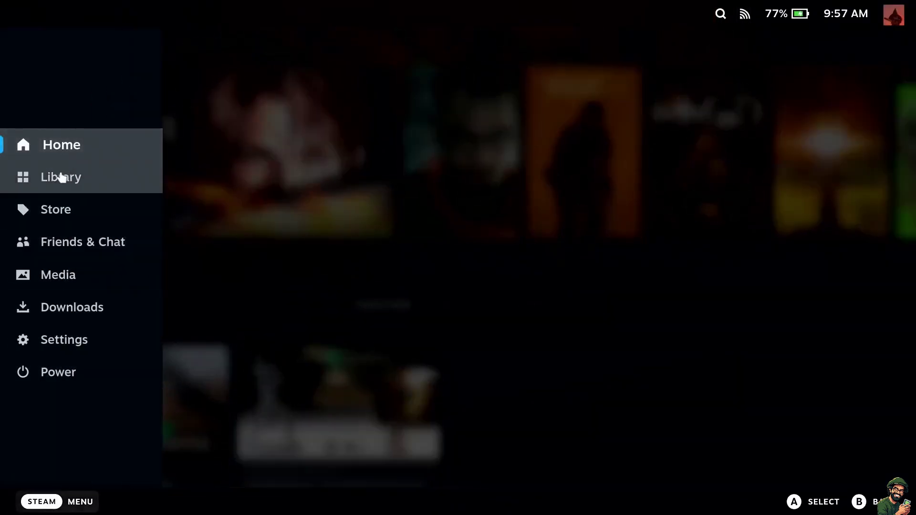
pyautogui.click(241, 254)
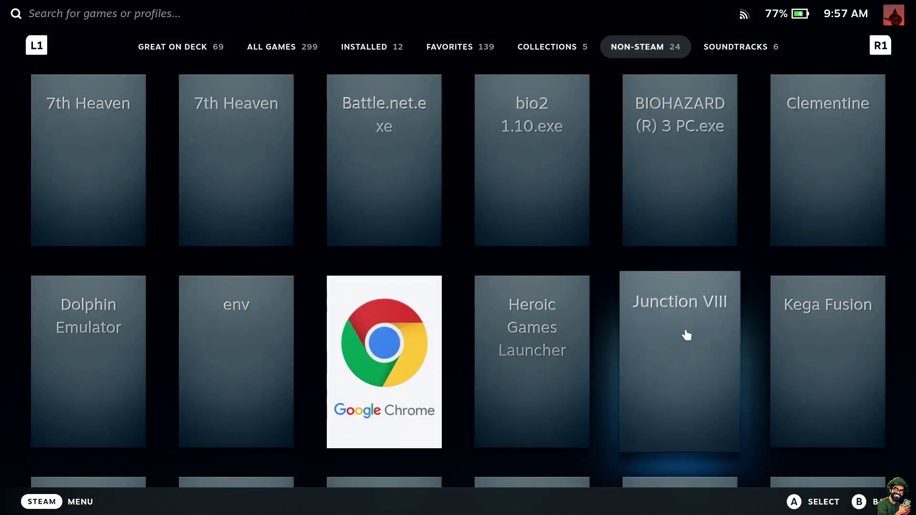
pyautogui.click(686, 335)
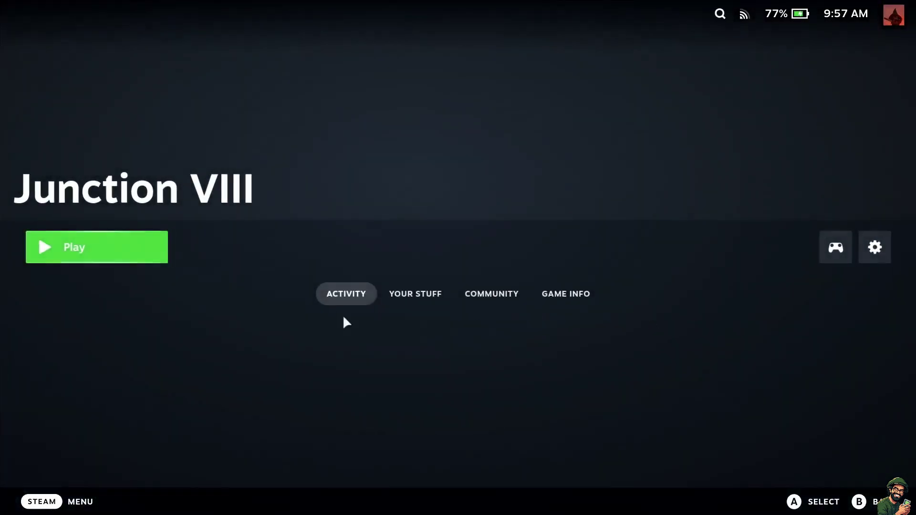
pyautogui.press('Return')
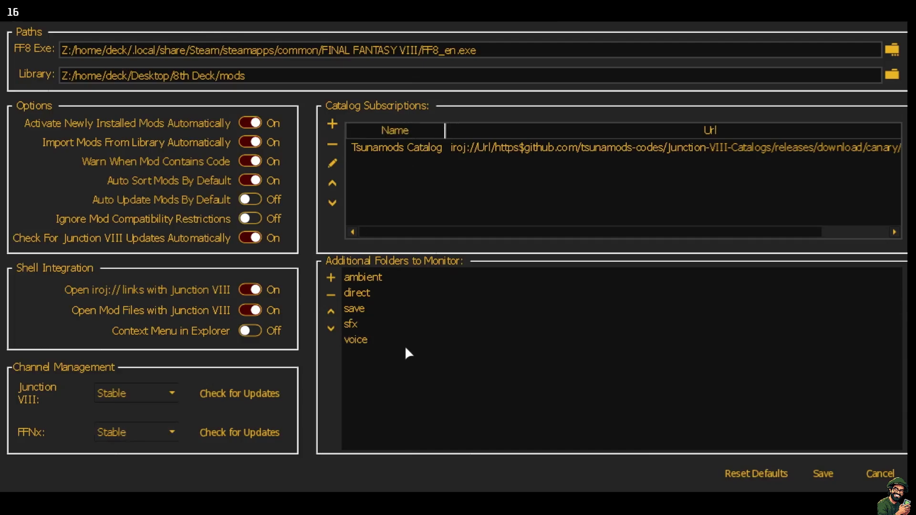
# Save the initial General Settings and acknowledge the FFNx update to version 1.22.0.0.
pyautogui.click(818, 474)
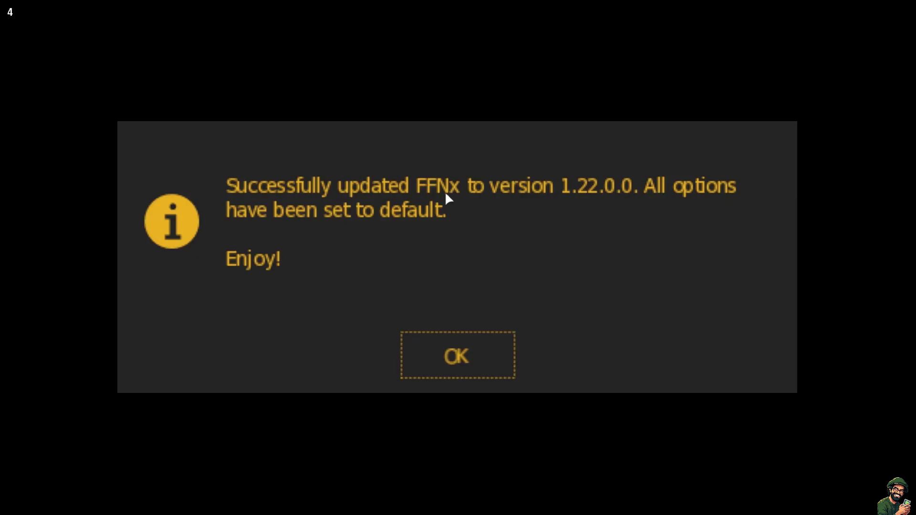
pyautogui.click(462, 361)
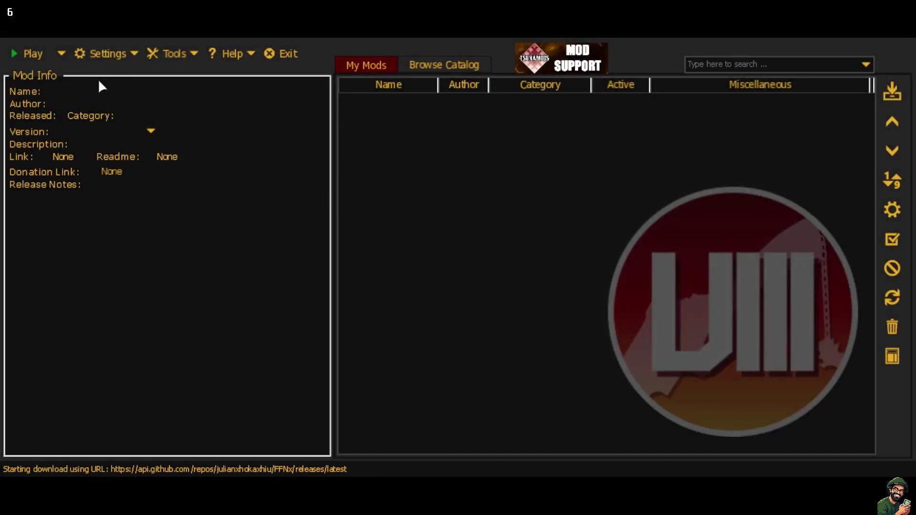
# Check the controller bindings under Settings > Controls, then bring up the FFNx Game Driver settings.
pyautogui.click(136, 53)
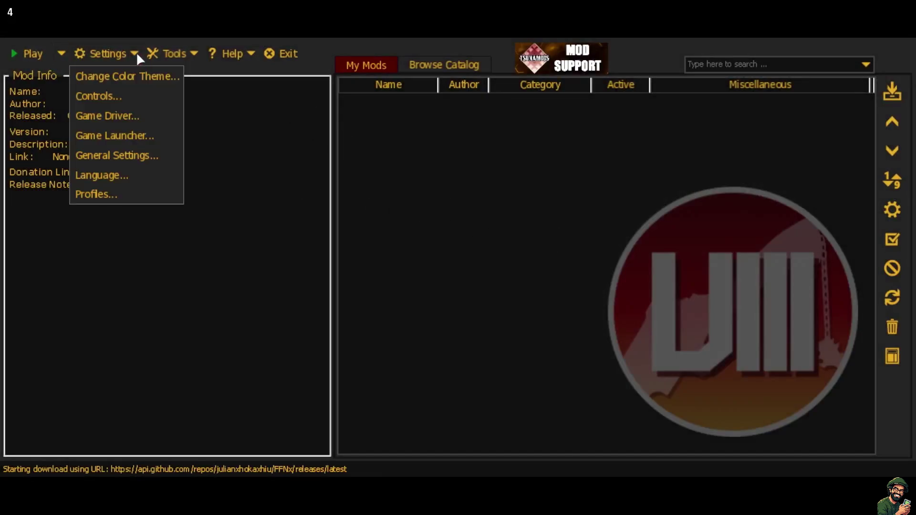
pyautogui.click(100, 94)
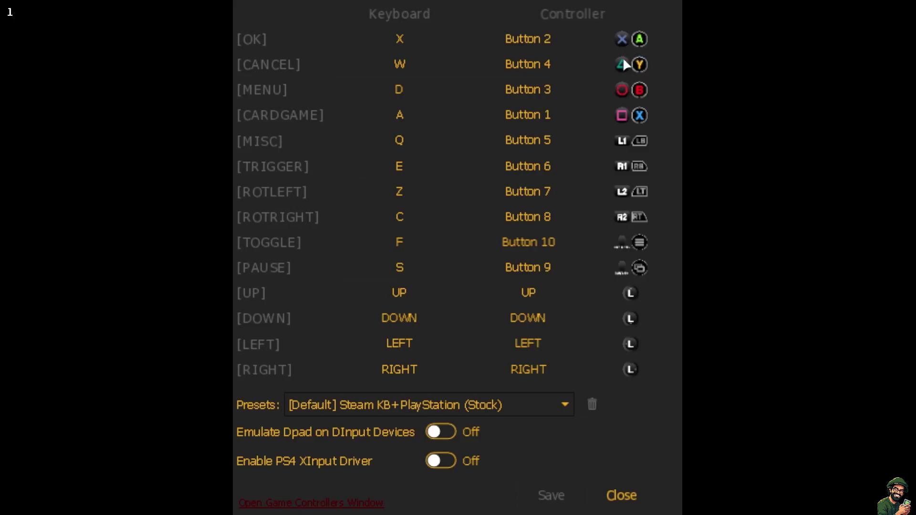
pyautogui.click(617, 495)
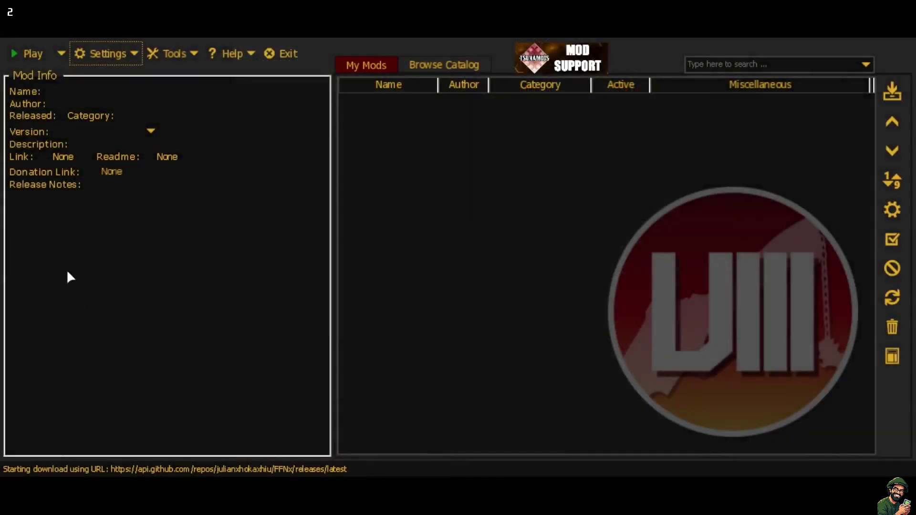
pyautogui.click(94, 57)
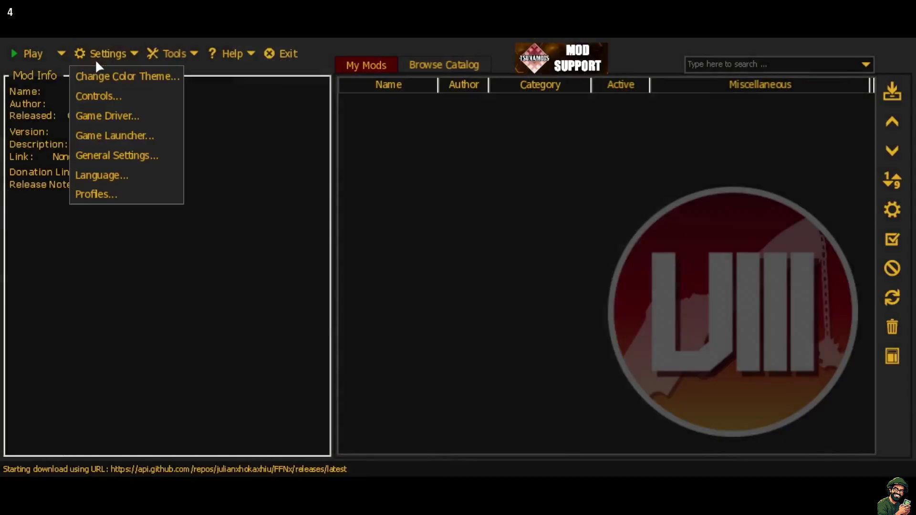
pyautogui.click(85, 114)
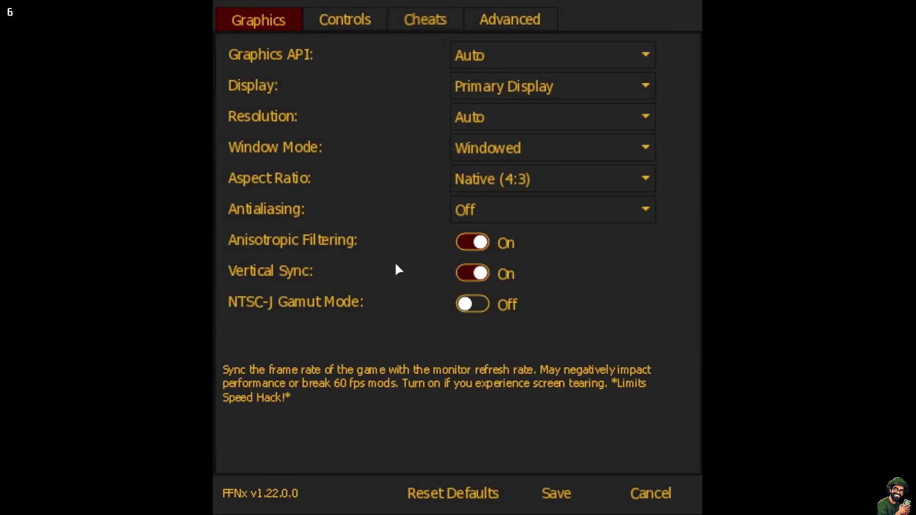
# Set antialiasing to 2x MSAA and keep the aspect ratio at Native (4:3).
pyautogui.click(482, 209)
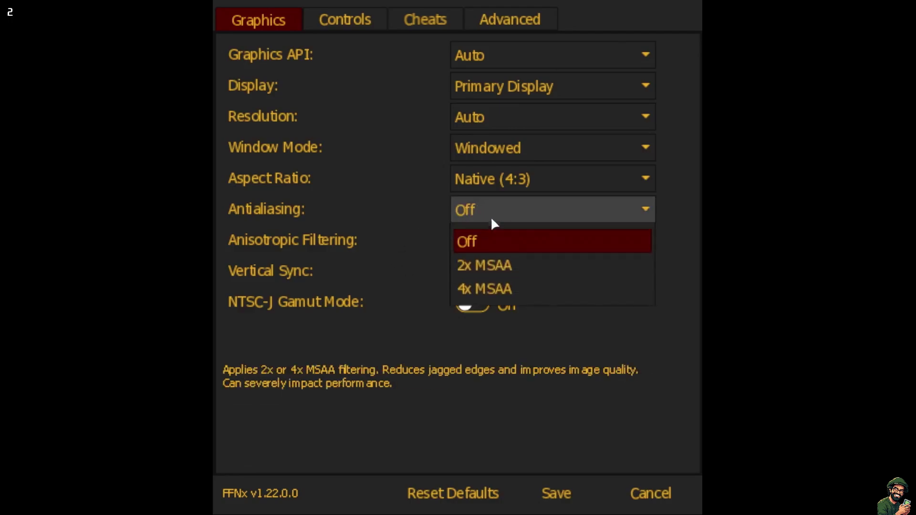
pyautogui.click(483, 266)
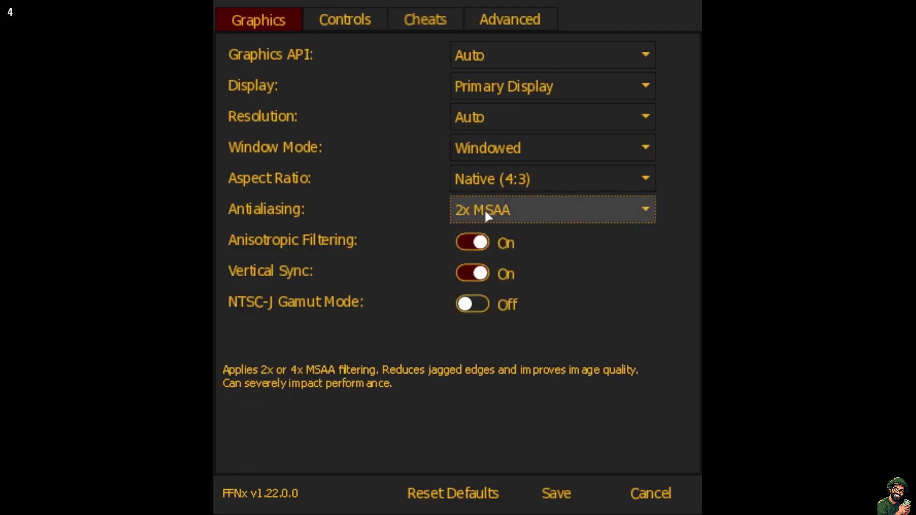
pyautogui.click(509, 179)
pyautogui.click(510, 199)
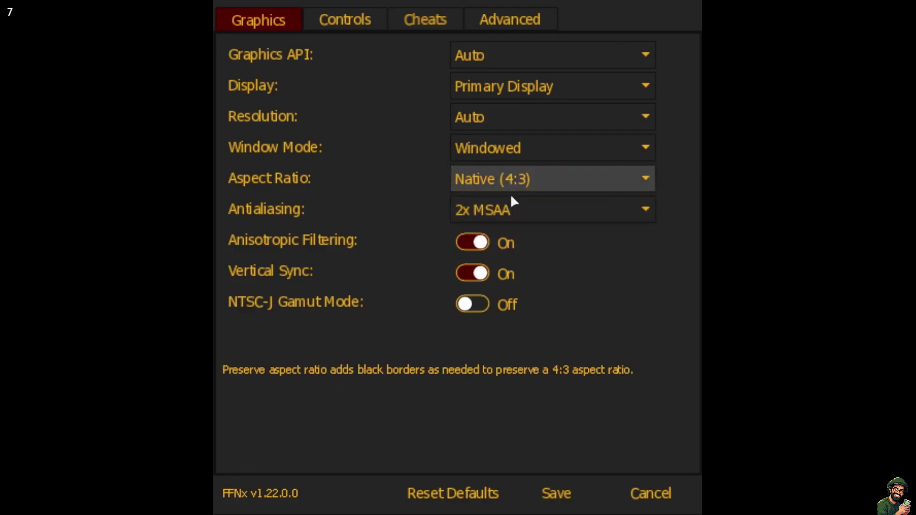
pyautogui.click(508, 184)
pyautogui.click(504, 176)
# Switch window mode to Borderless, keep resolution on Auto, and view the Controls settings.
pyautogui.click(493, 150)
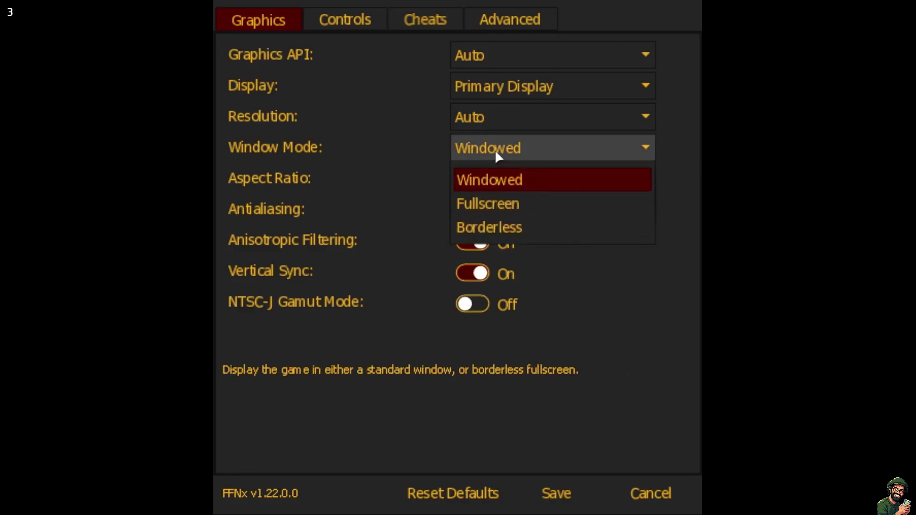
pyautogui.click(485, 227)
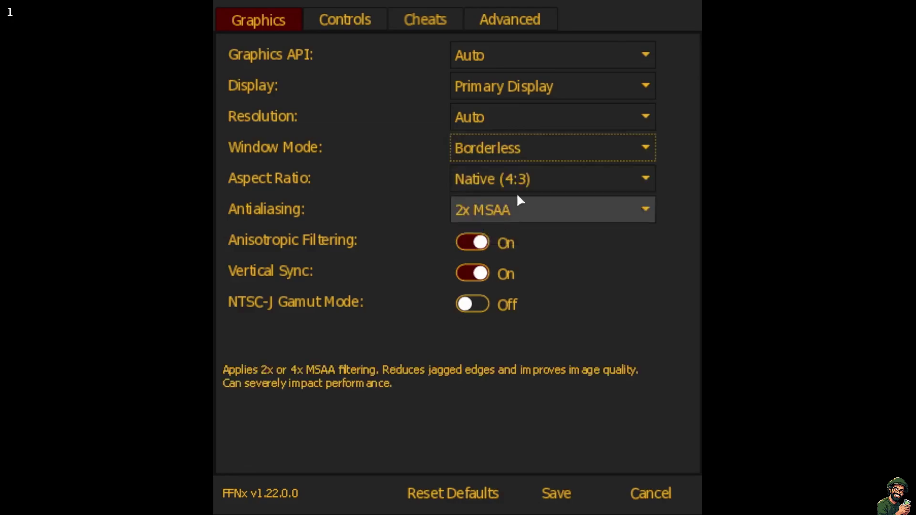
pyautogui.click(519, 116)
pyautogui.click(518, 113)
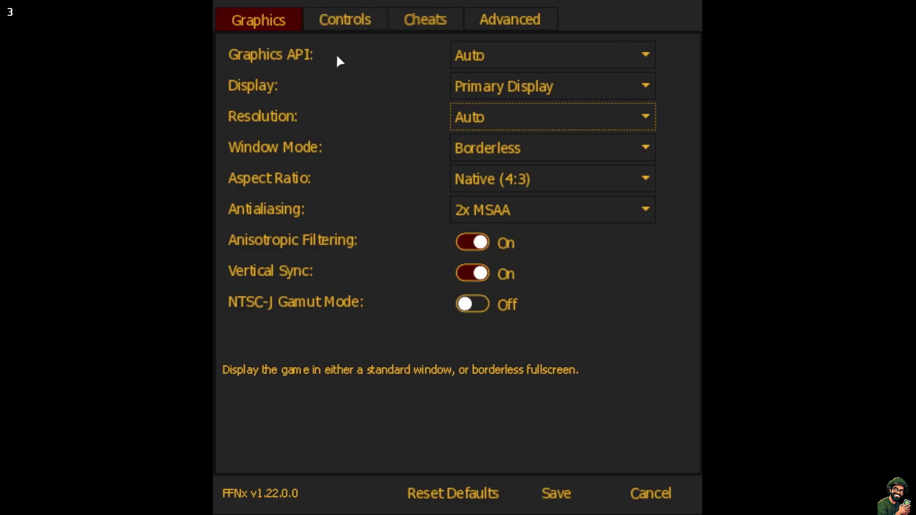
pyautogui.click(343, 28)
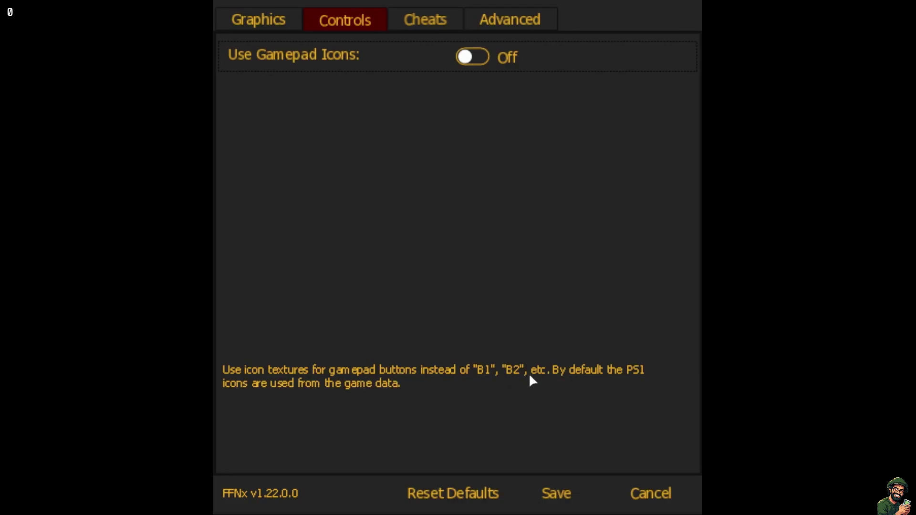
# Turn on Use Gamepad Icons, leave Internal Resolution Scaler on Auto, and save the driver settings.
pyautogui.click(479, 55)
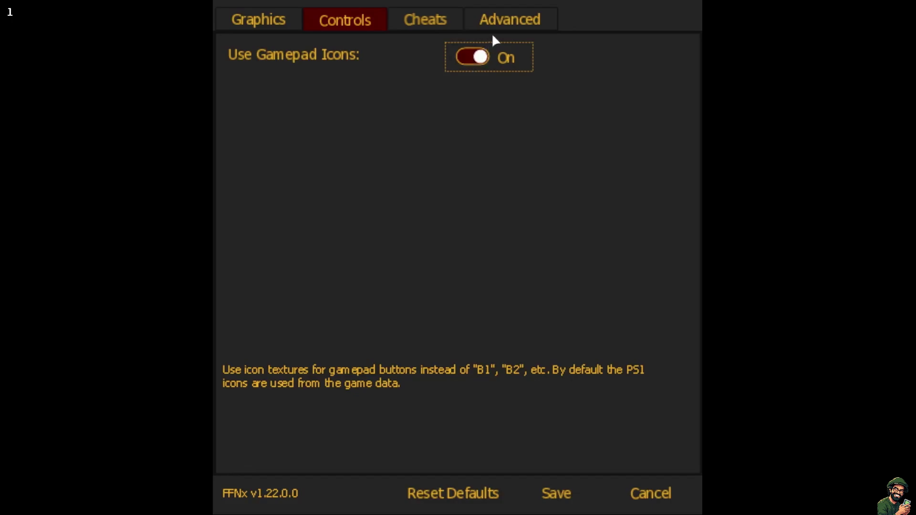
pyautogui.click(506, 20)
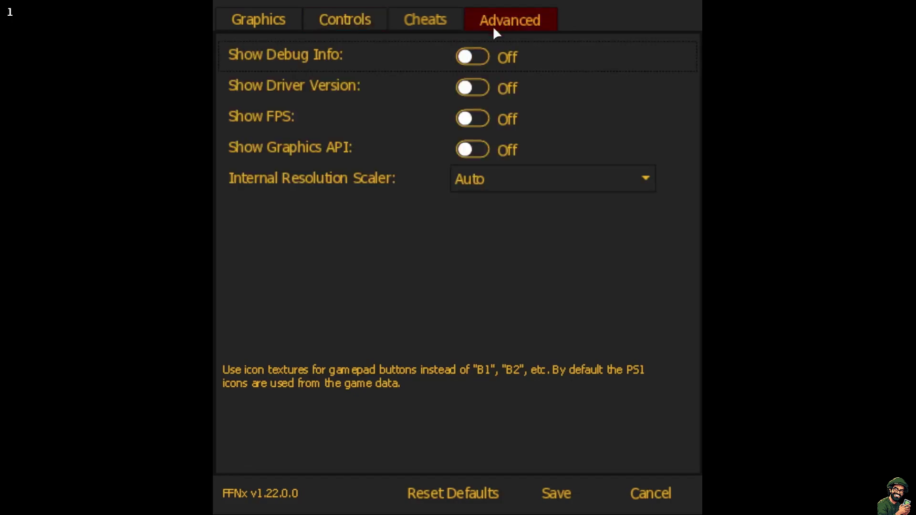
pyautogui.moveTo(320, 203)
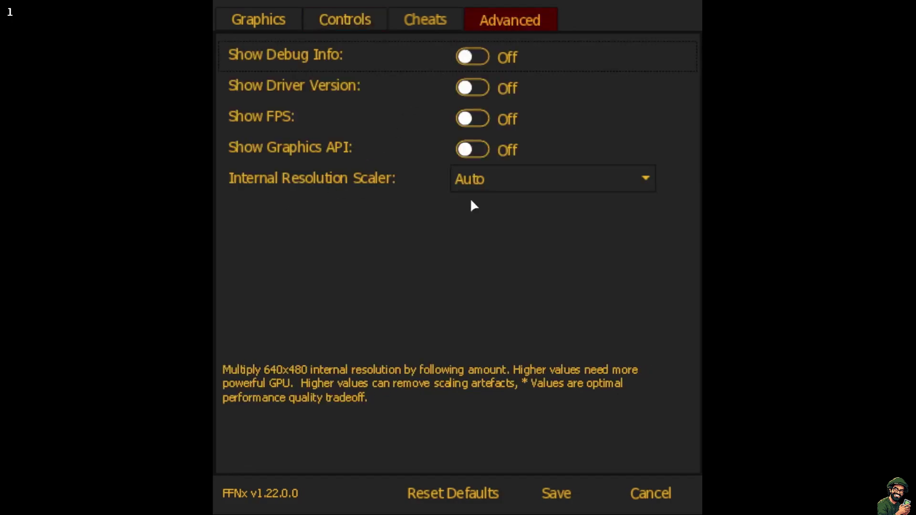
pyautogui.click(516, 179)
pyautogui.click(519, 178)
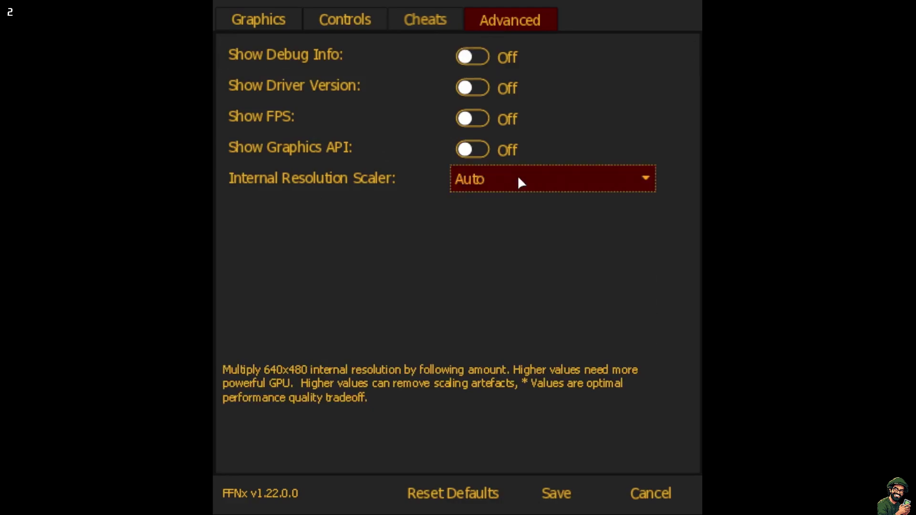
pyautogui.click(520, 178)
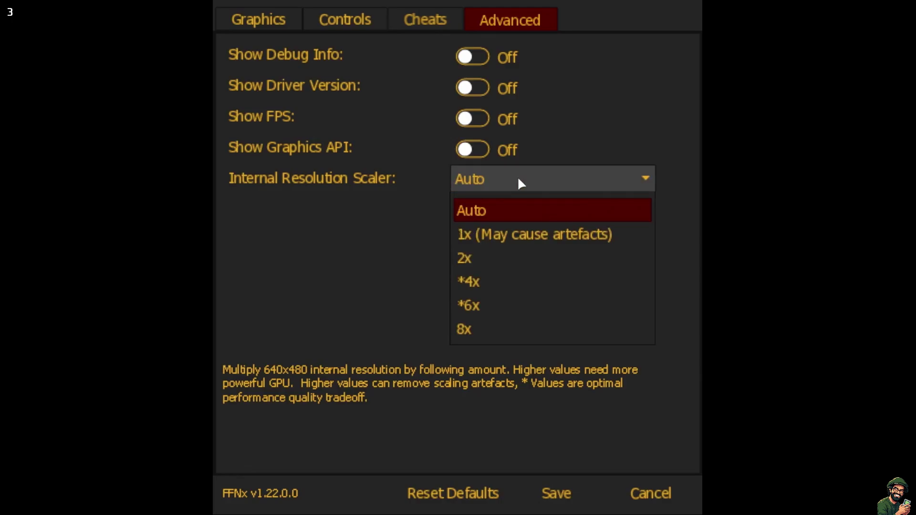
pyautogui.click(489, 181)
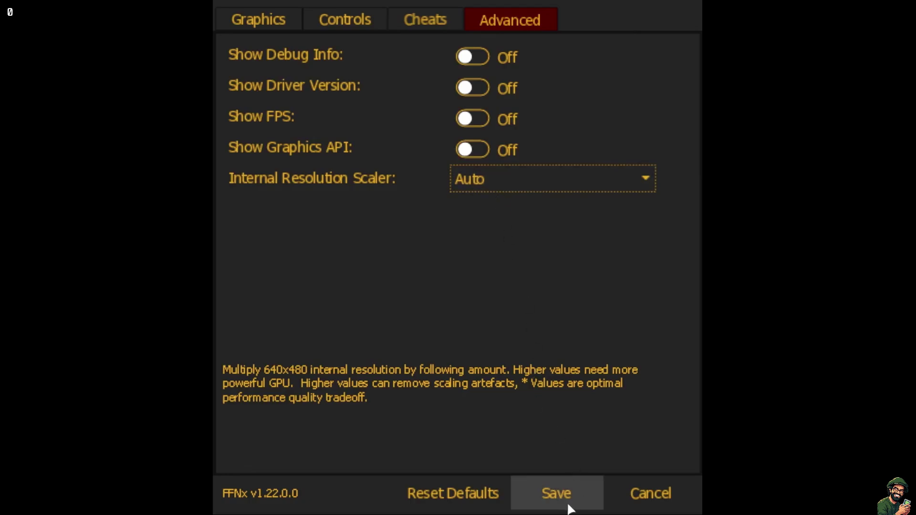
pyautogui.click(552, 496)
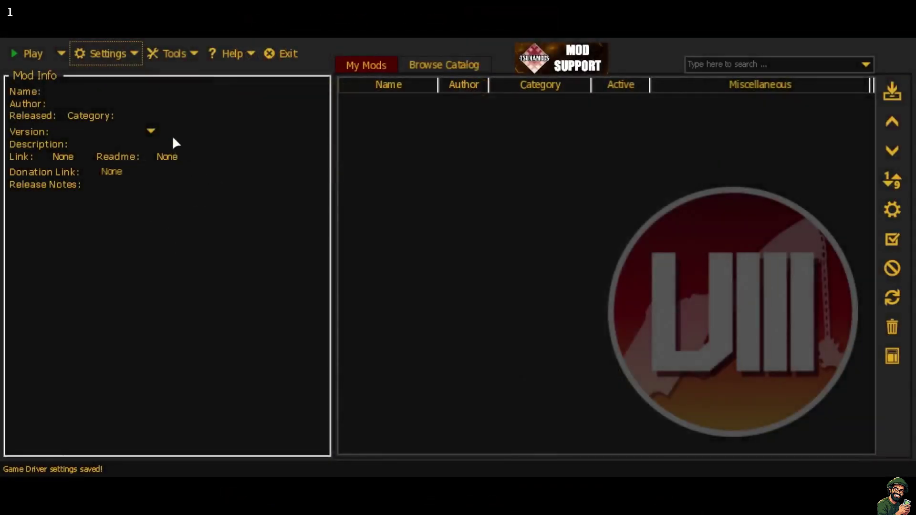
pyautogui.click(113, 52)
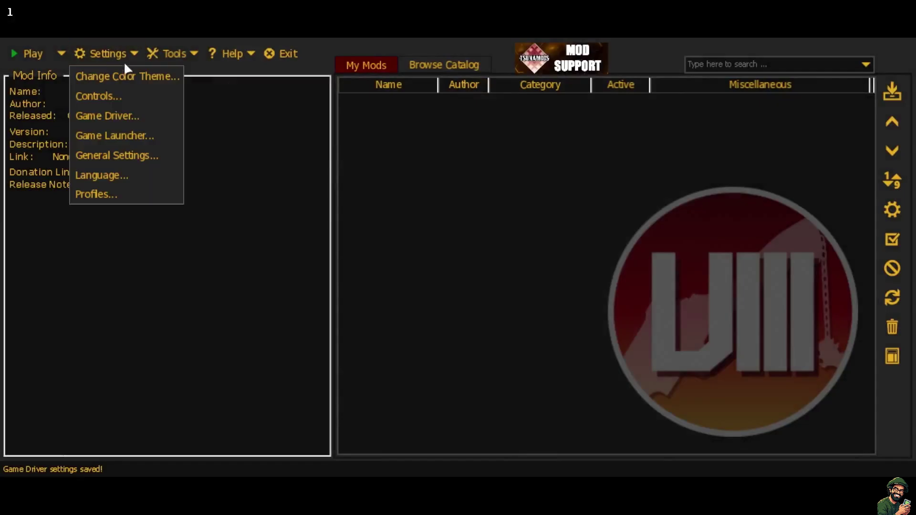
pyautogui.click(99, 174)
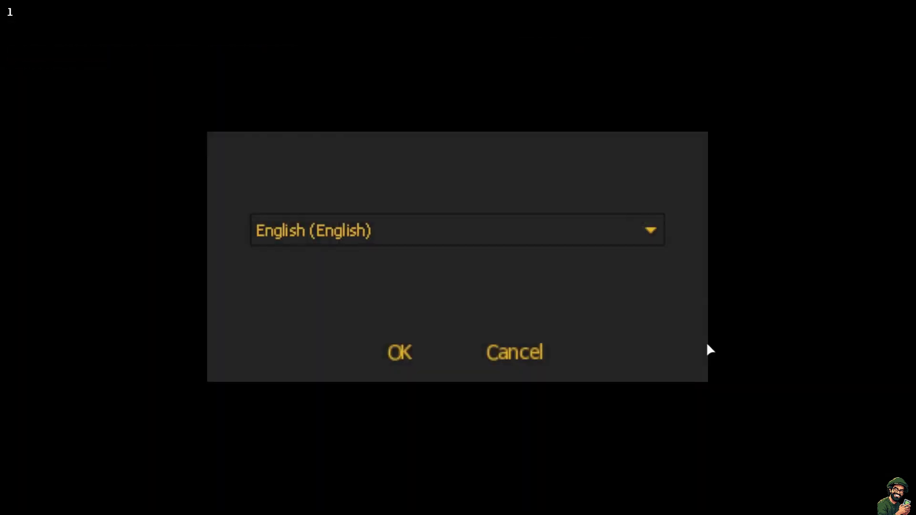
pyautogui.click(332, 233)
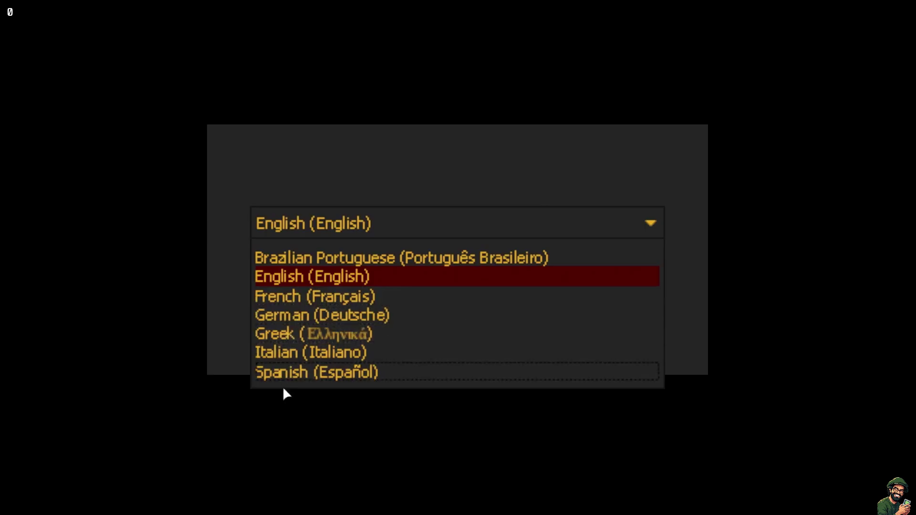
pyautogui.click(300, 277)
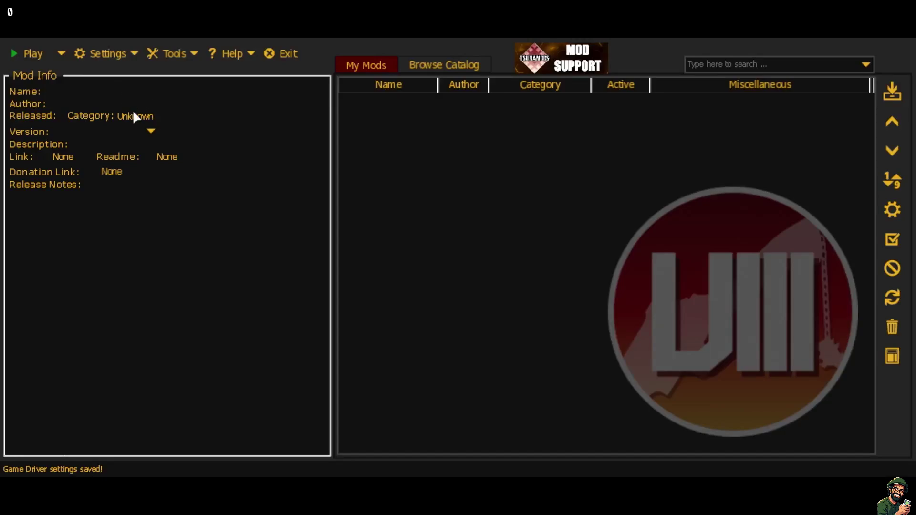
pyautogui.click(122, 54)
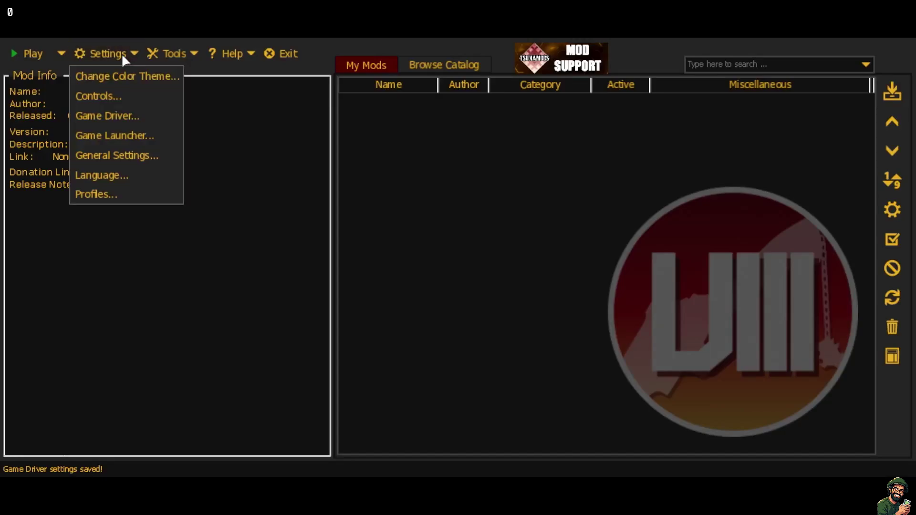
pyautogui.click(101, 195)
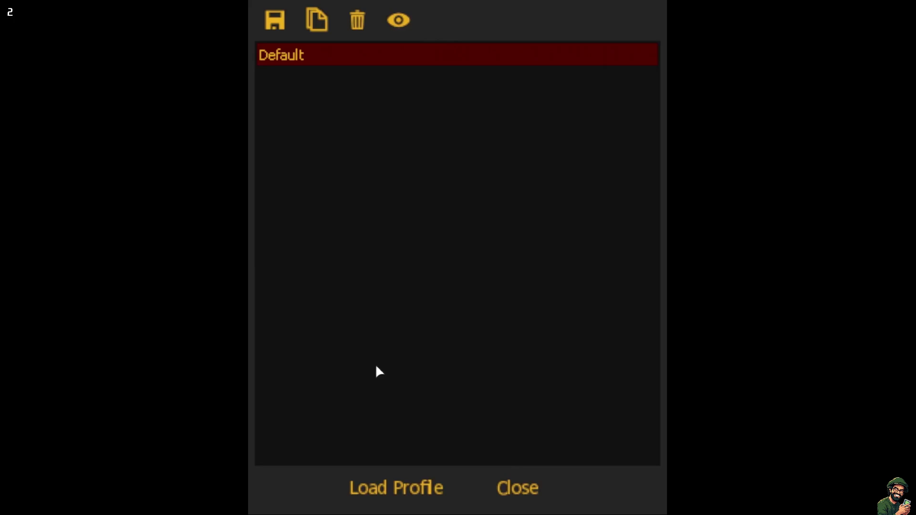
pyautogui.click(533, 497)
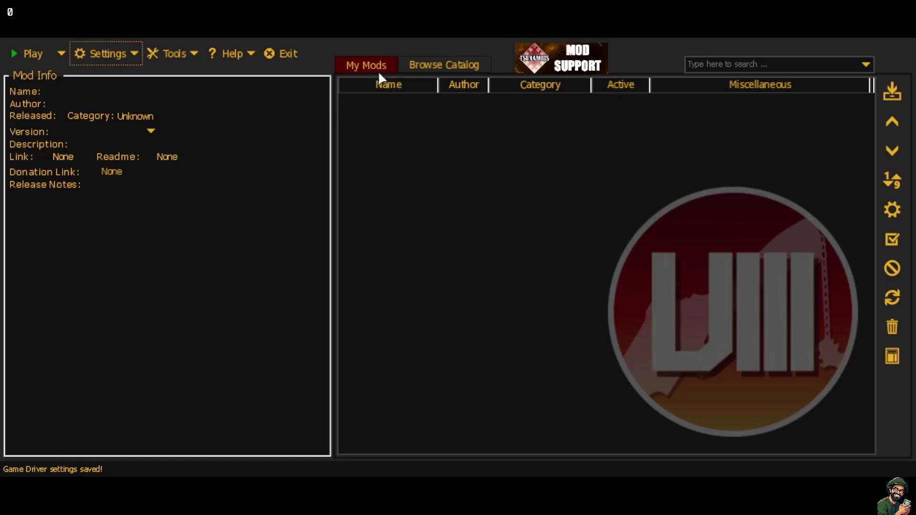
# Find [Tsunamods] Hit-J in the Browse Catalog and download it.
pyautogui.click(420, 63)
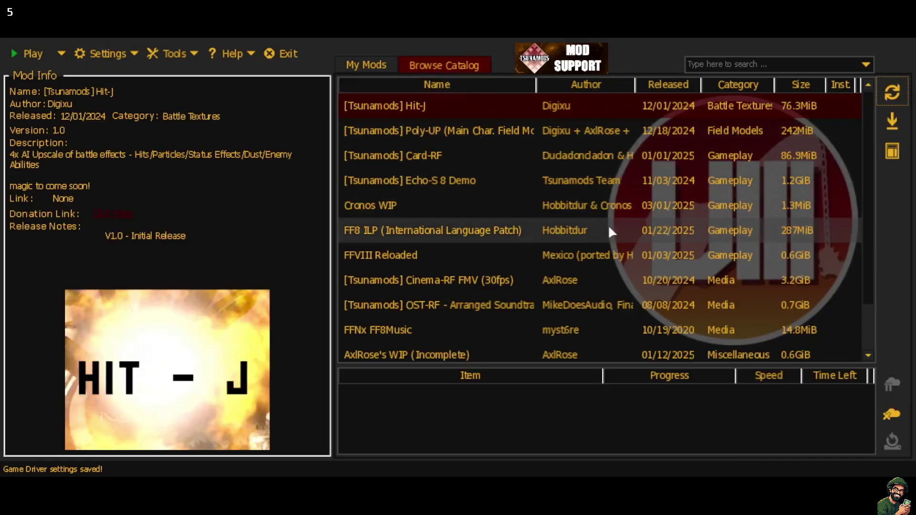
pyautogui.scroll(-2, 574, 224)
pyautogui.scroll(2, 578, 243)
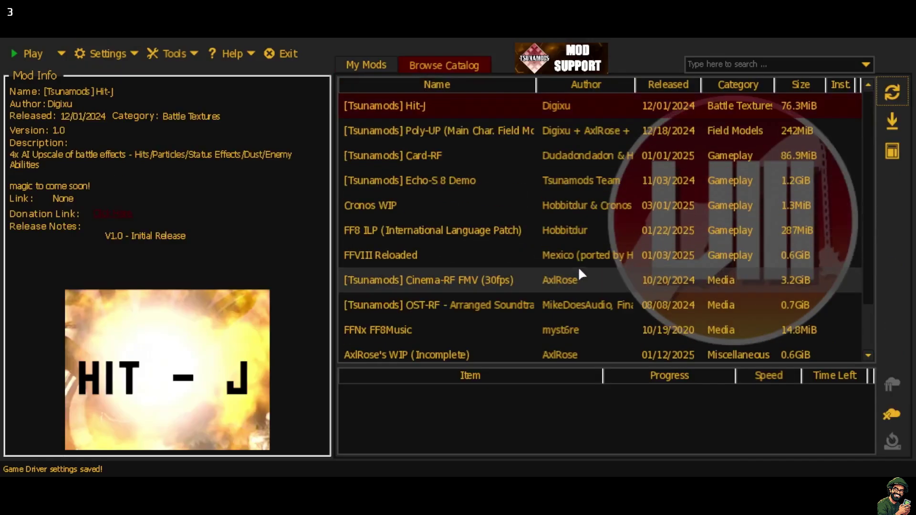
pyautogui.scroll(-2, 553, 264)
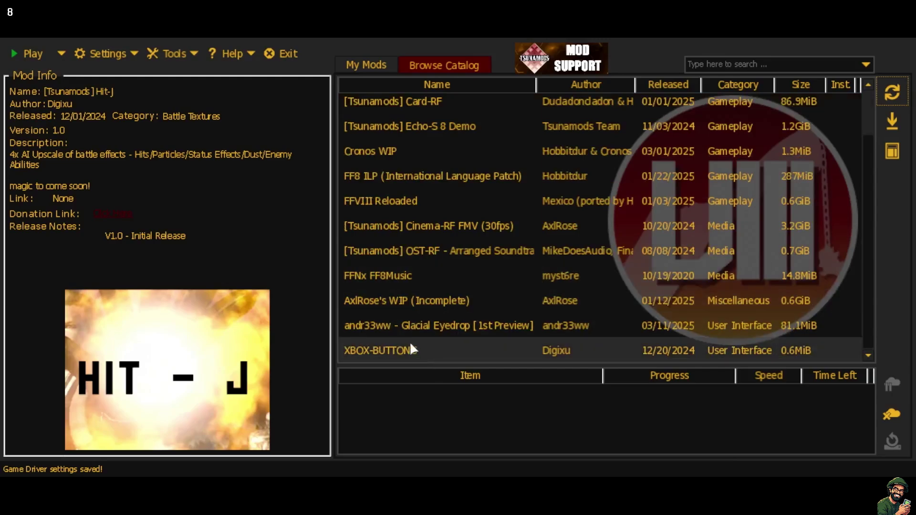
pyautogui.scroll(2, 399, 339)
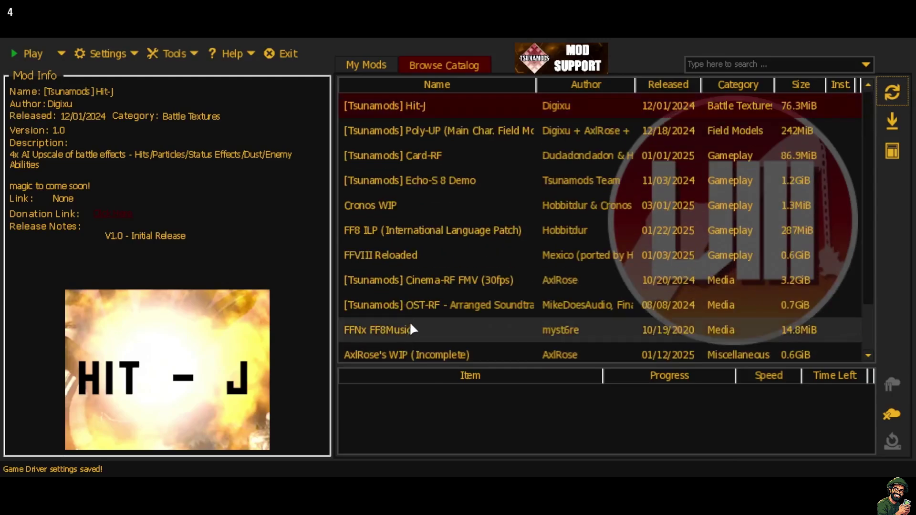
pyautogui.scroll(-2, 412, 325)
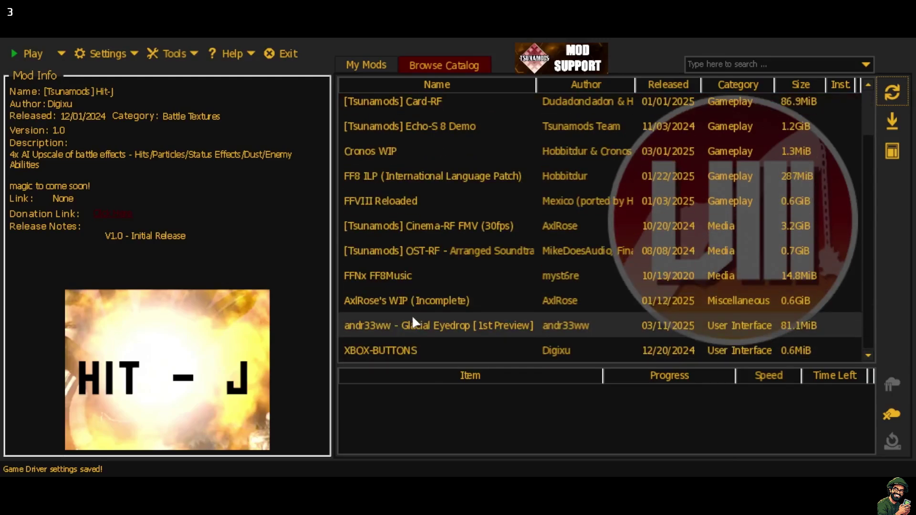
pyautogui.scroll(2, 416, 317)
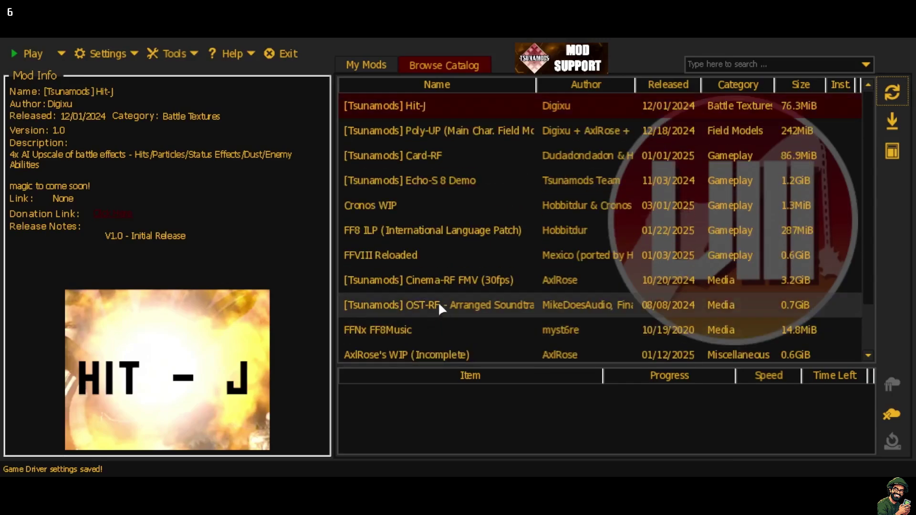
pyautogui.click(432, 110)
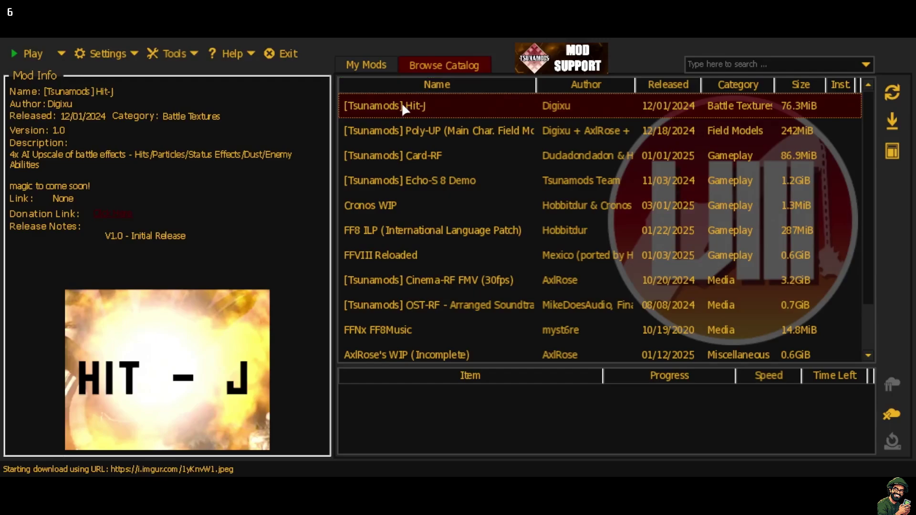
pyautogui.click(886, 119)
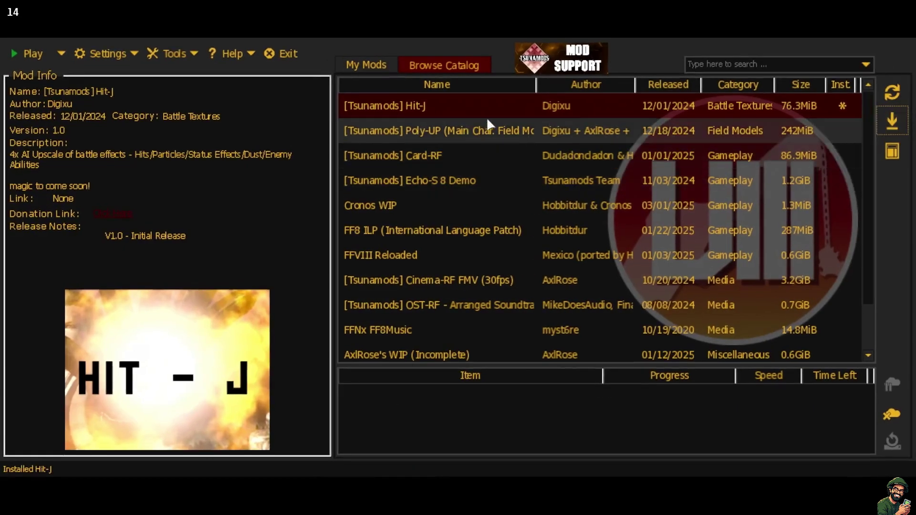
# Select [Tsunamods] Poly-UP (Main Char. Field Models) and start its download.
pyautogui.click(473, 129)
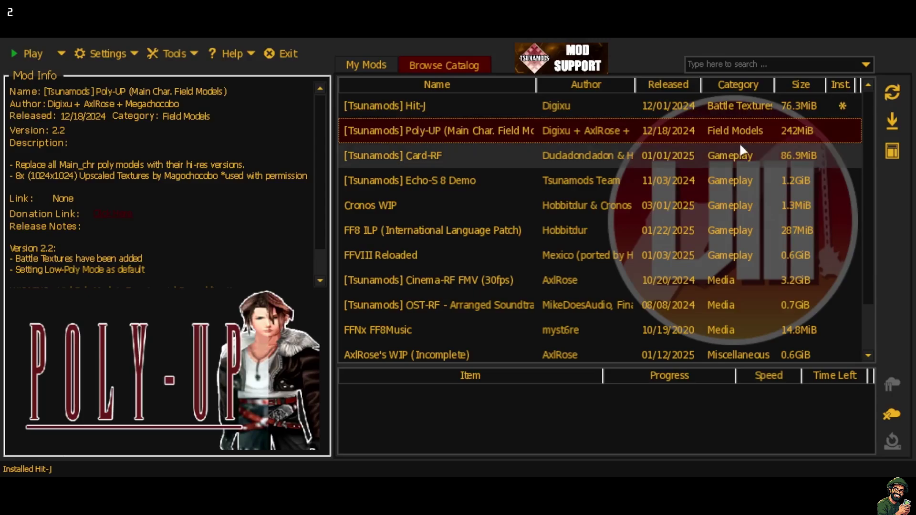
pyautogui.click(892, 122)
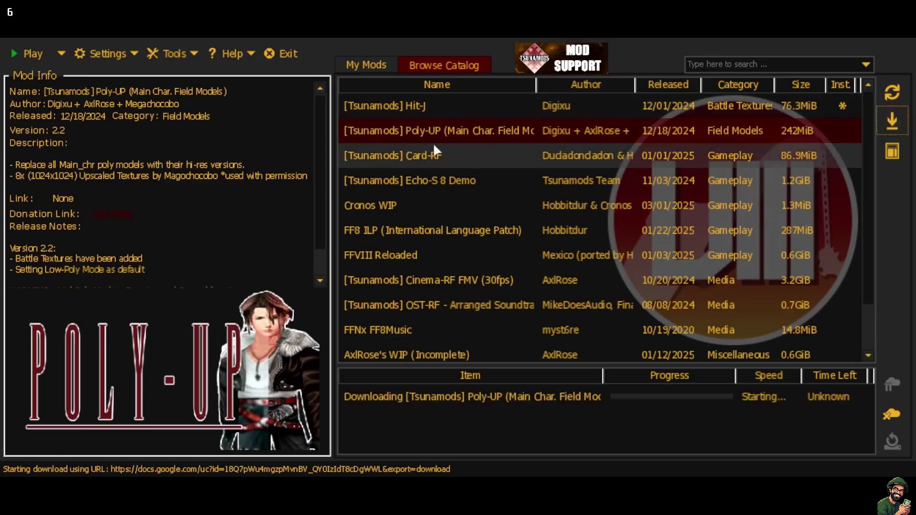